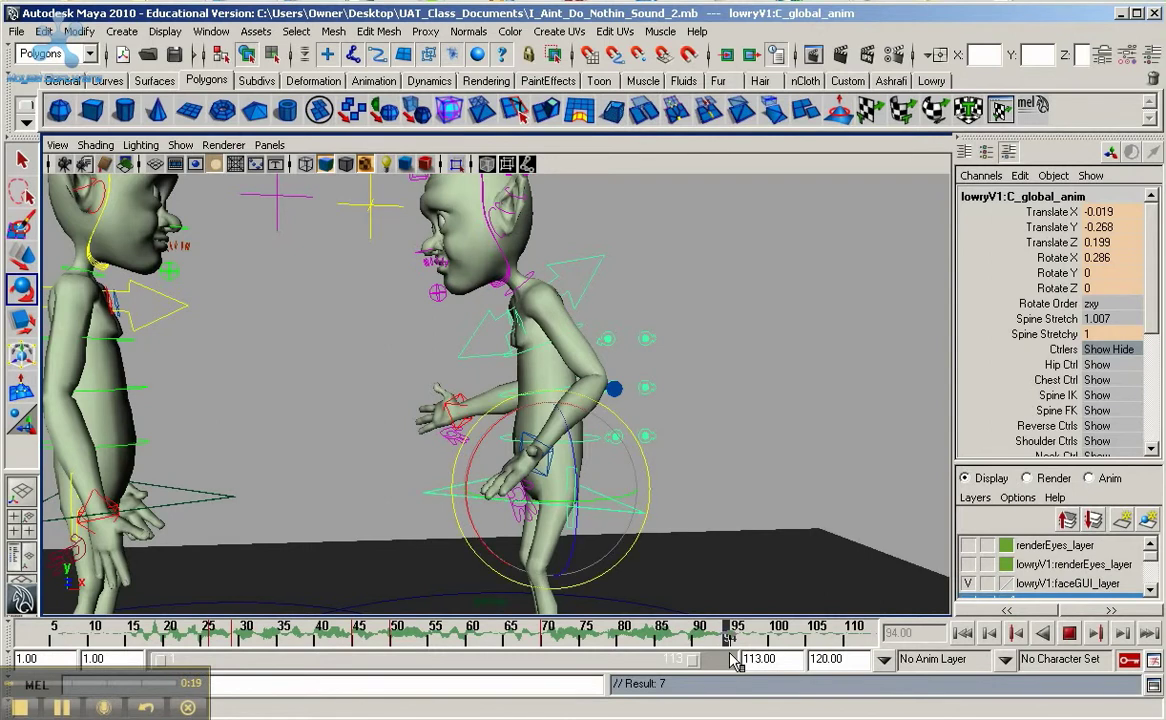
At frame 90, shift lowryV1's C_global_anim control back and up to Translate X 0.019, Y -0.017, Z -0.2
click(662, 648)
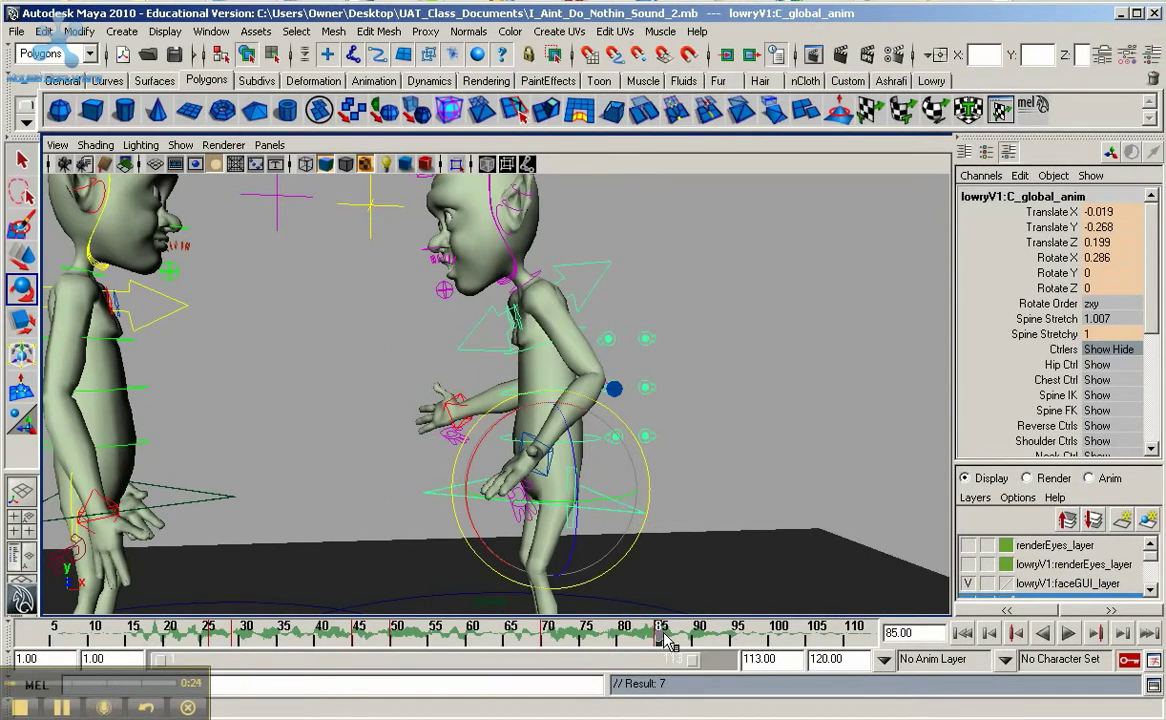
drag(666, 646, 693, 645)
click(691, 641)
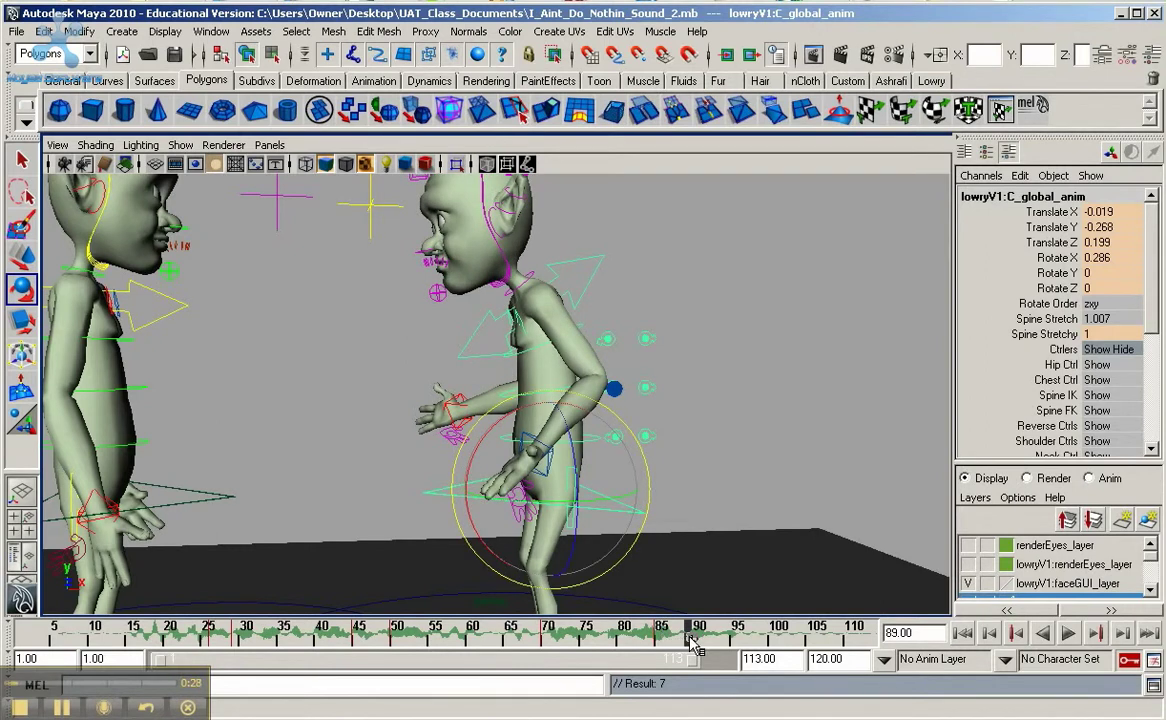
drag(691, 641, 735, 645)
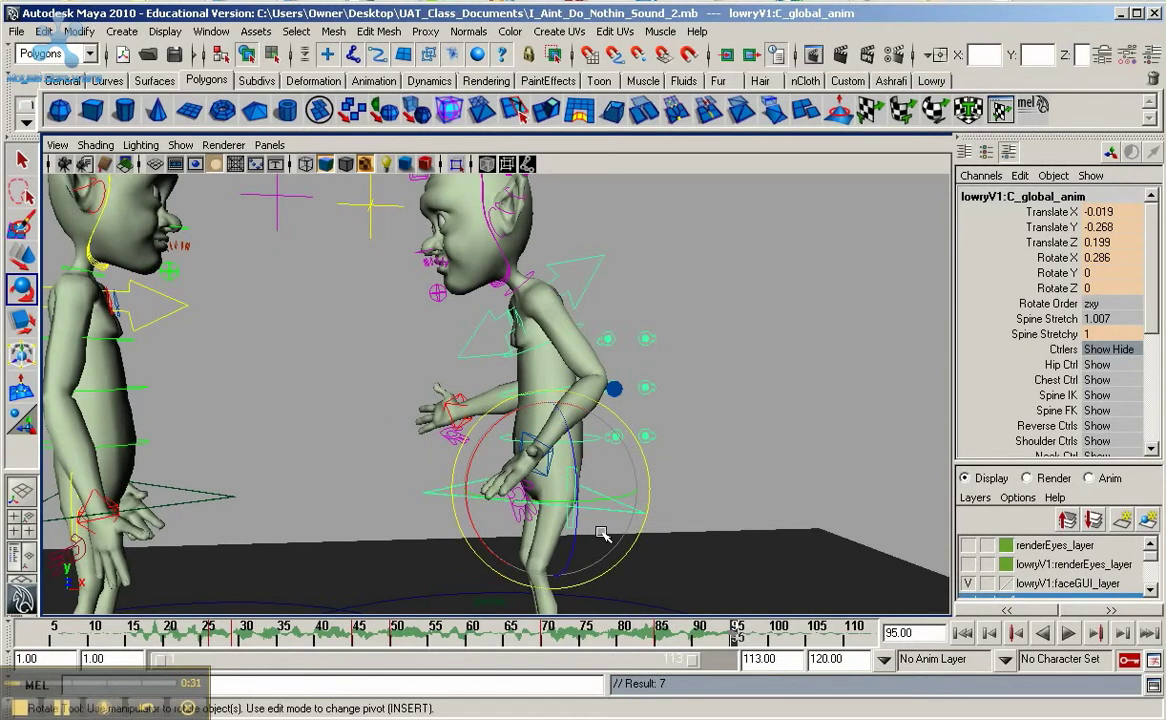
drag(664, 634, 697, 637)
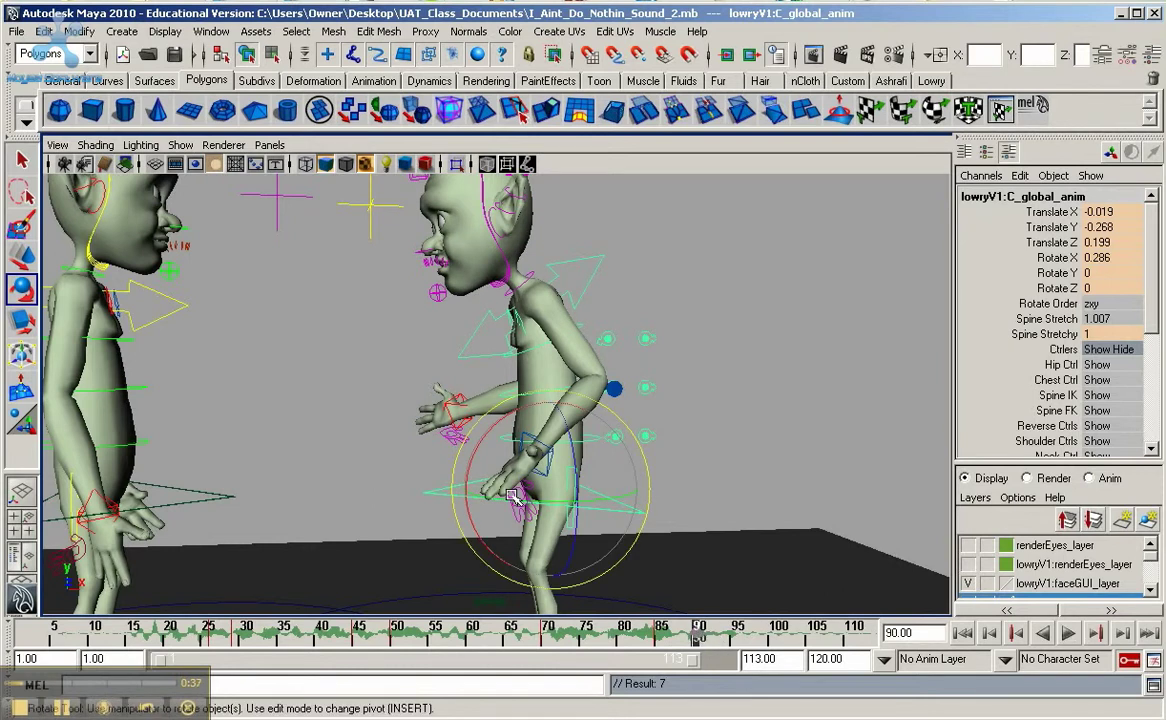
key(w)
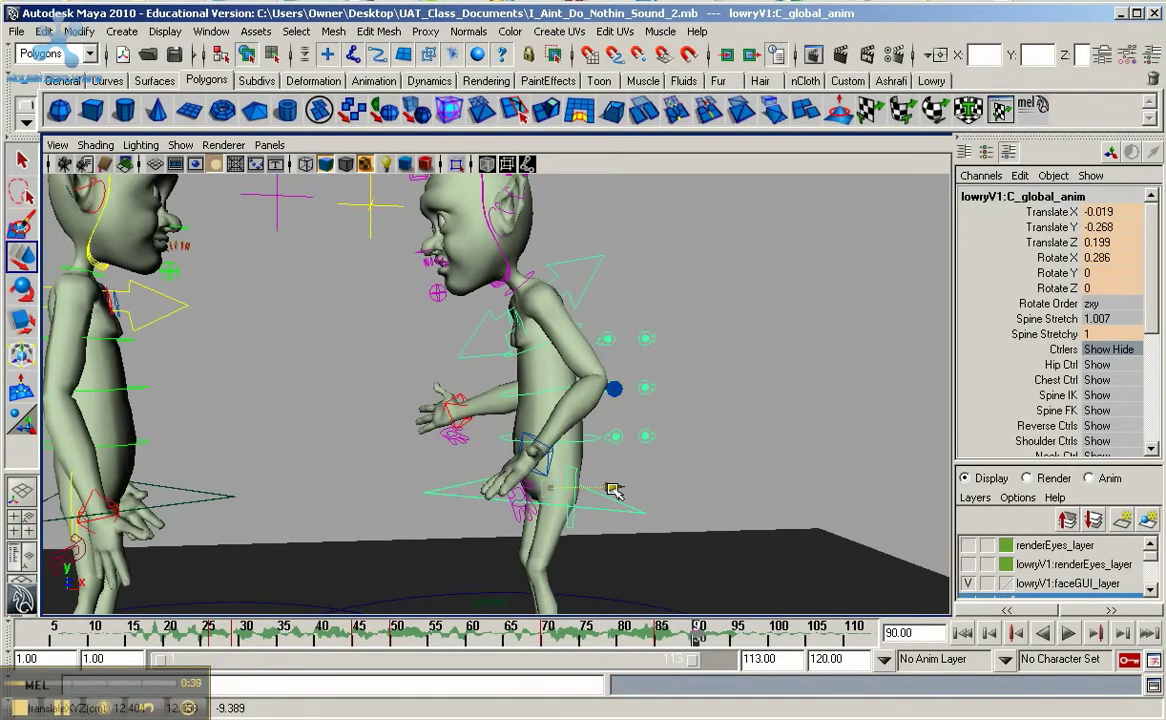
drag(614, 487, 618, 486)
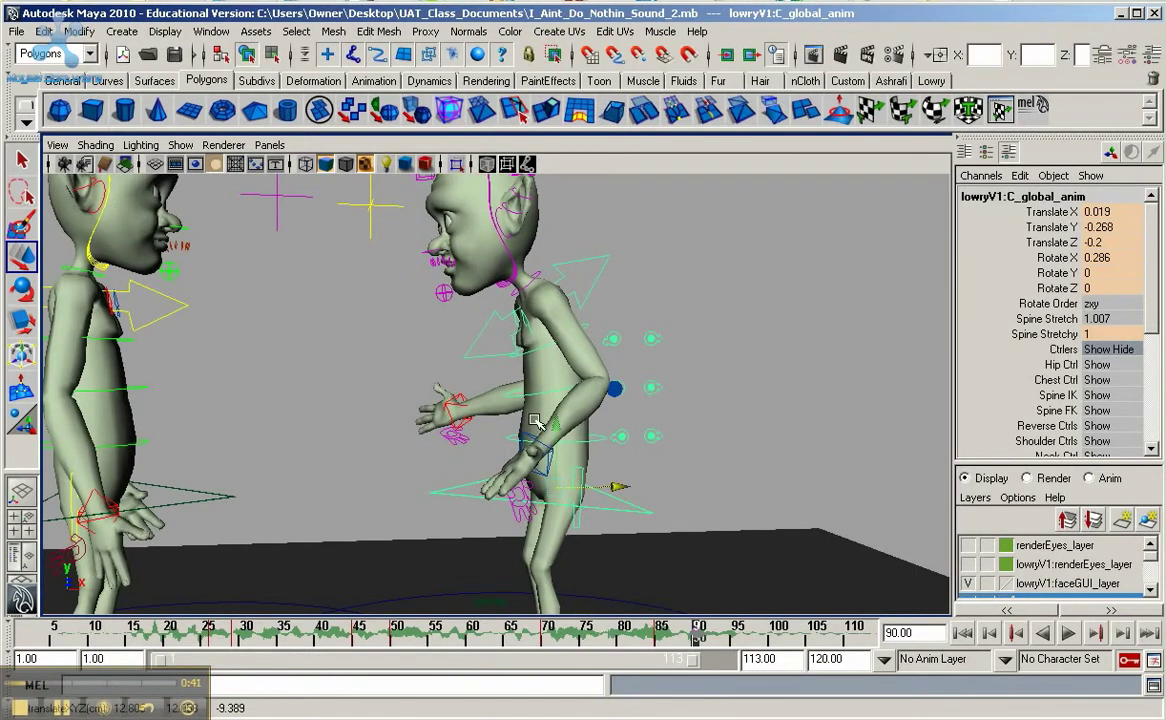
drag(557, 427, 558, 422)
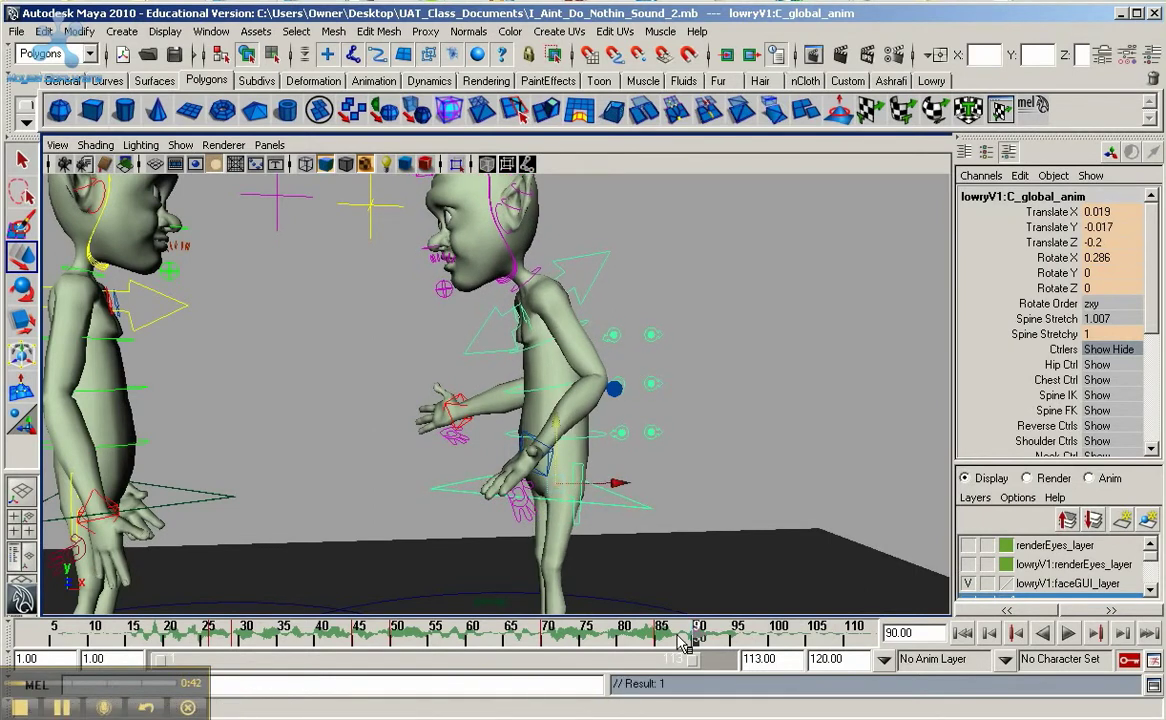
Play back the body movement from about frame 78 and stop at frame 99 to check the timing
drag(686, 640, 608, 640)
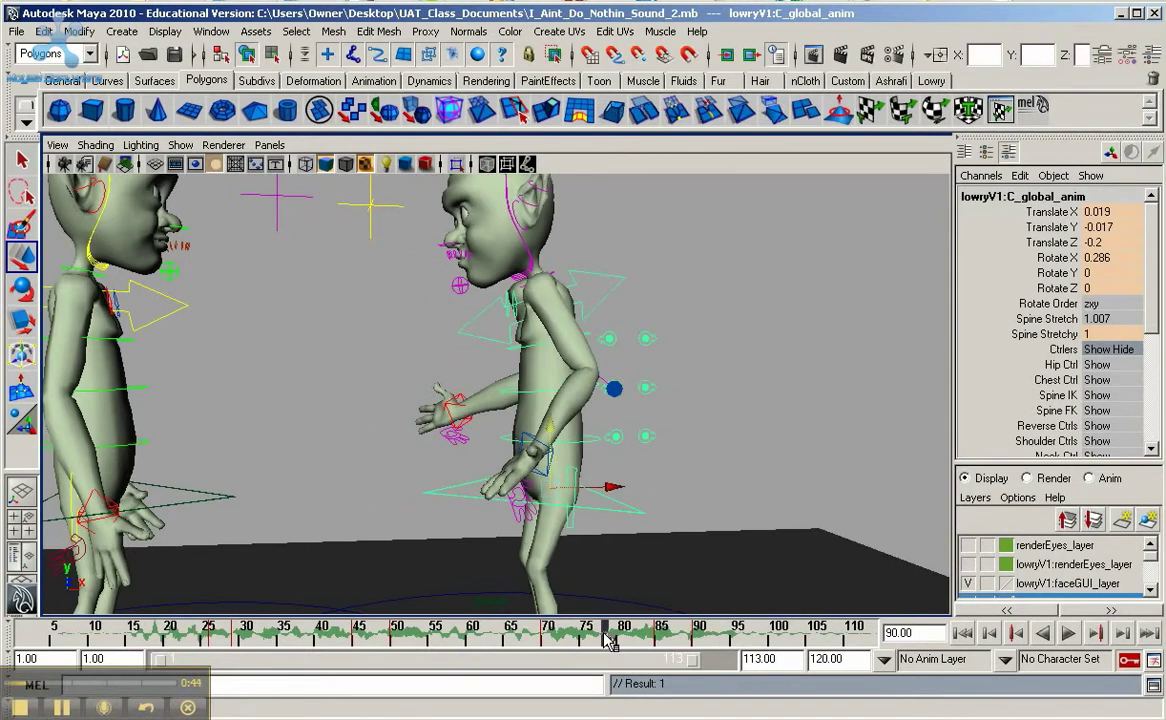
key(alt+v)
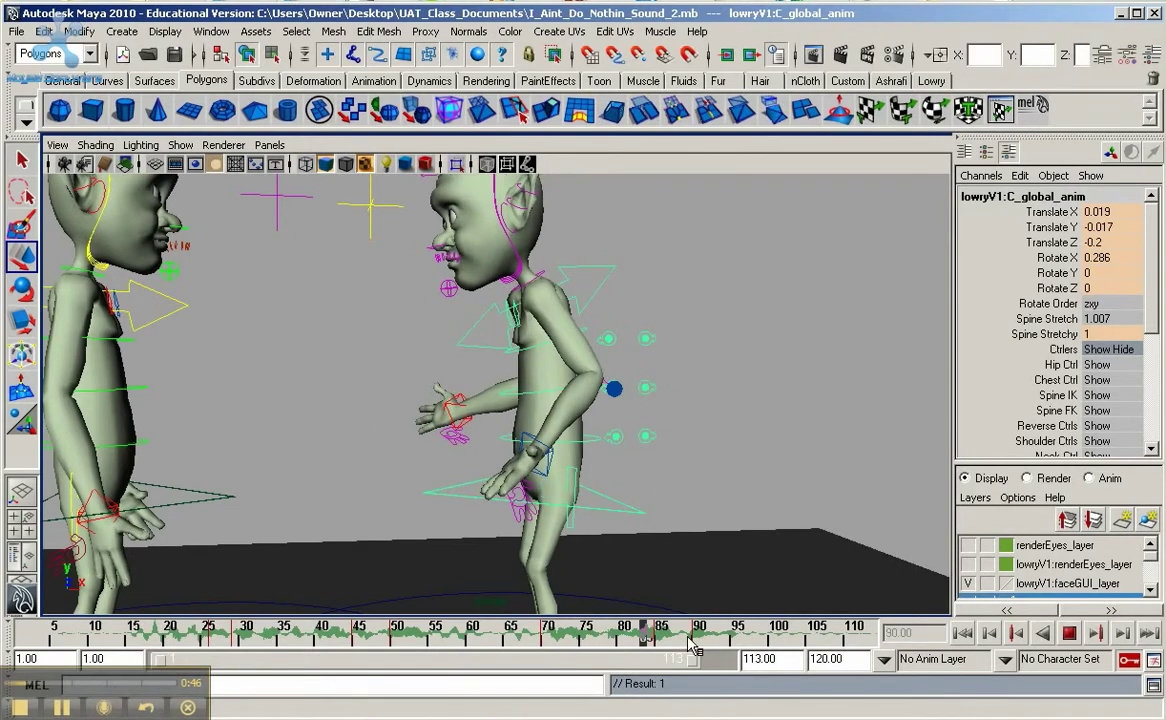
click(769, 641)
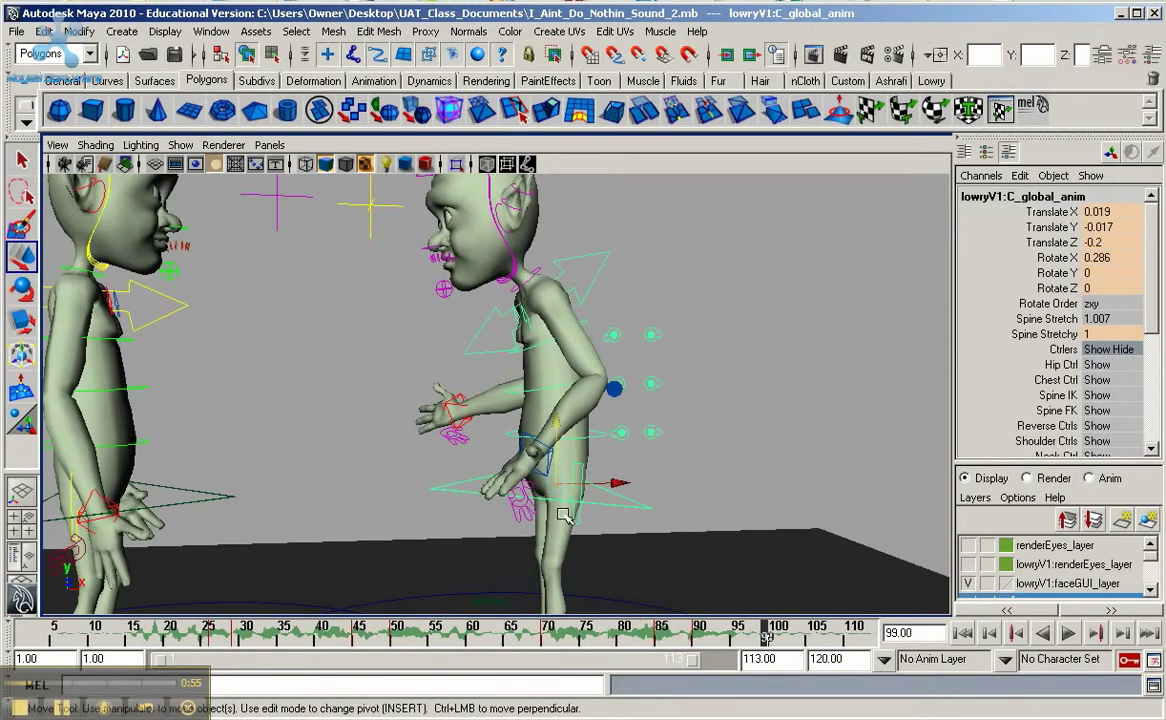
At frame 85, move lowryV1's left arm IK control forward to Translate X -7.835 and Translate Z 4.605
click(624, 484)
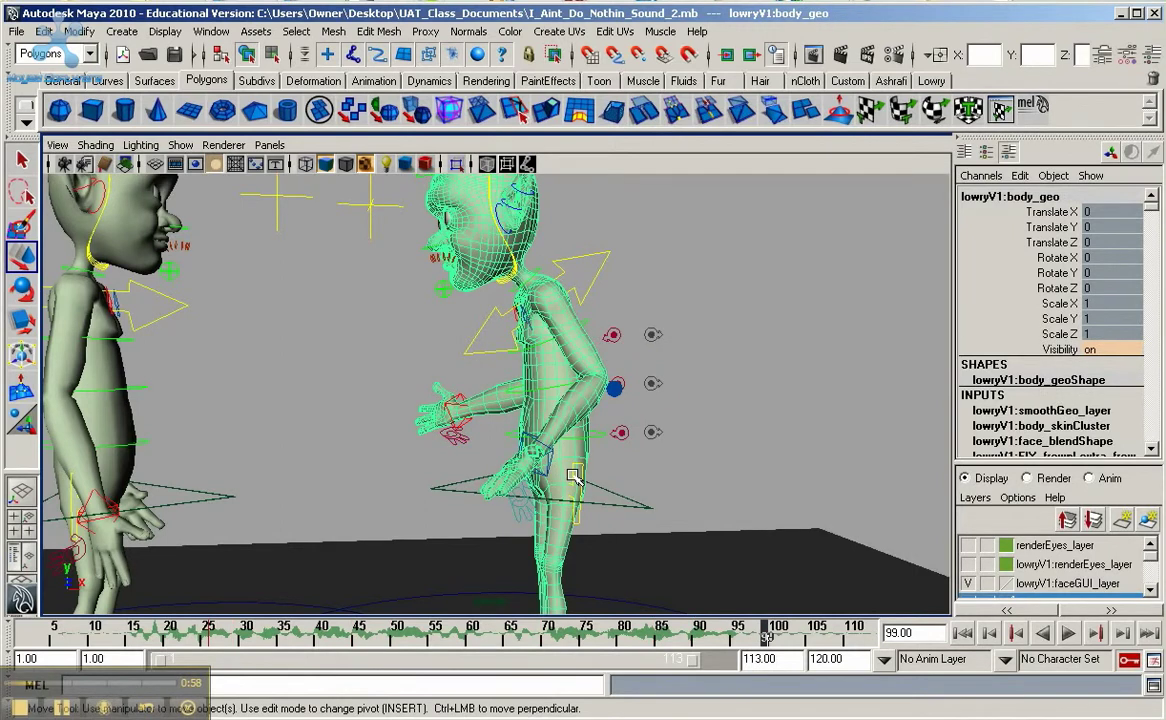
alt+right_drag(575, 478, 645, 488)
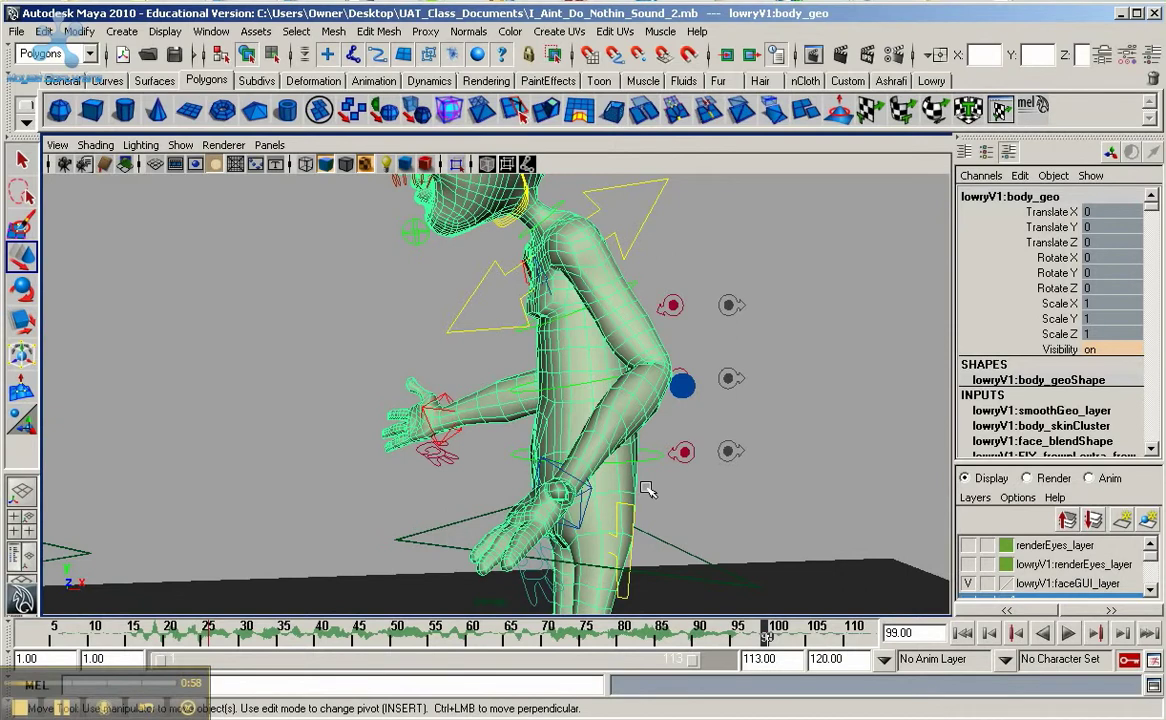
click(646, 488)
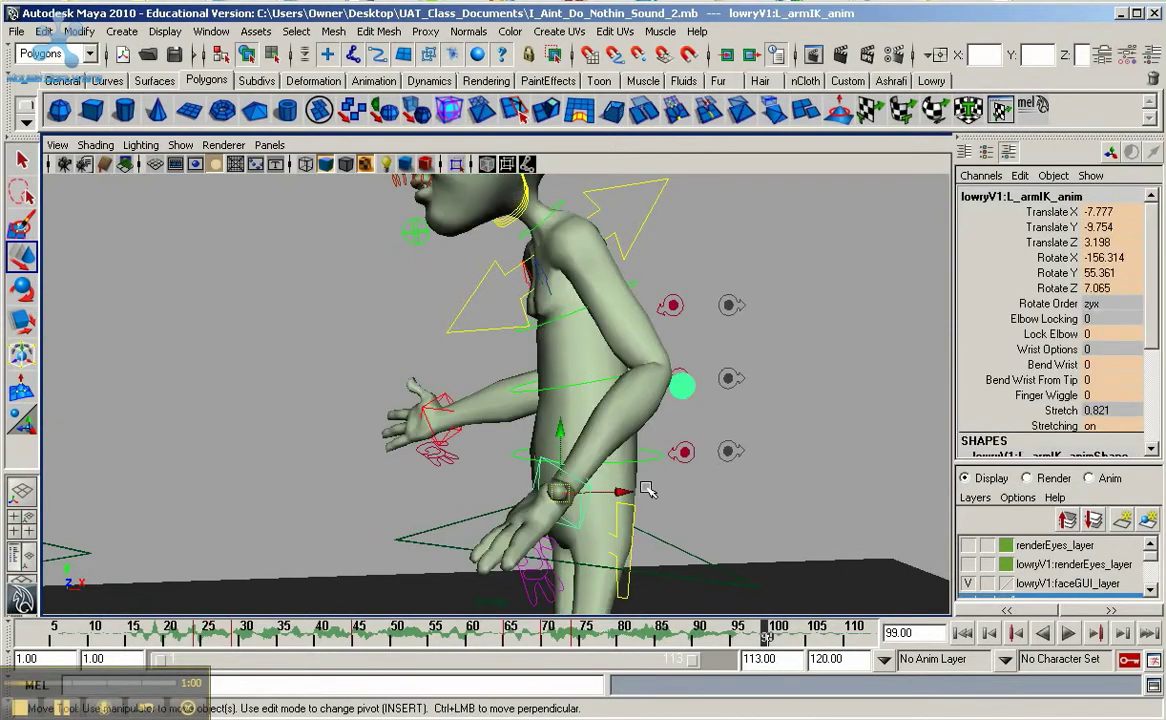
scroll(646, 488, down, 4)
scroll(646, 488, up, 2)
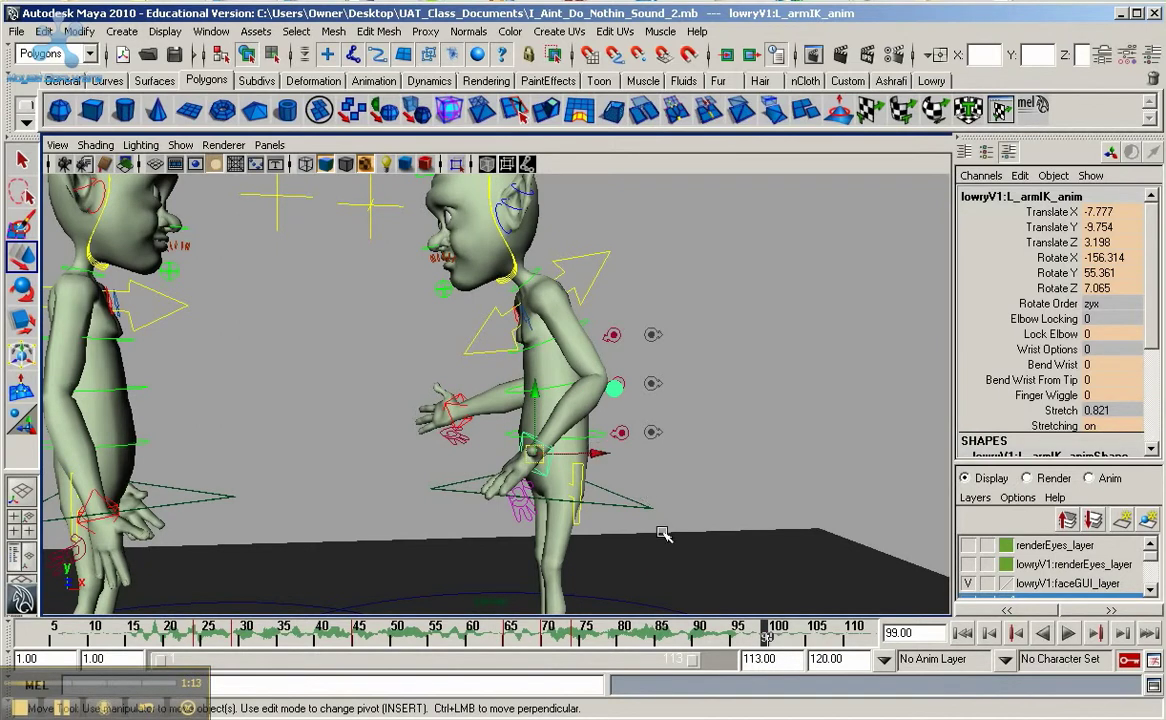
click(655, 637)
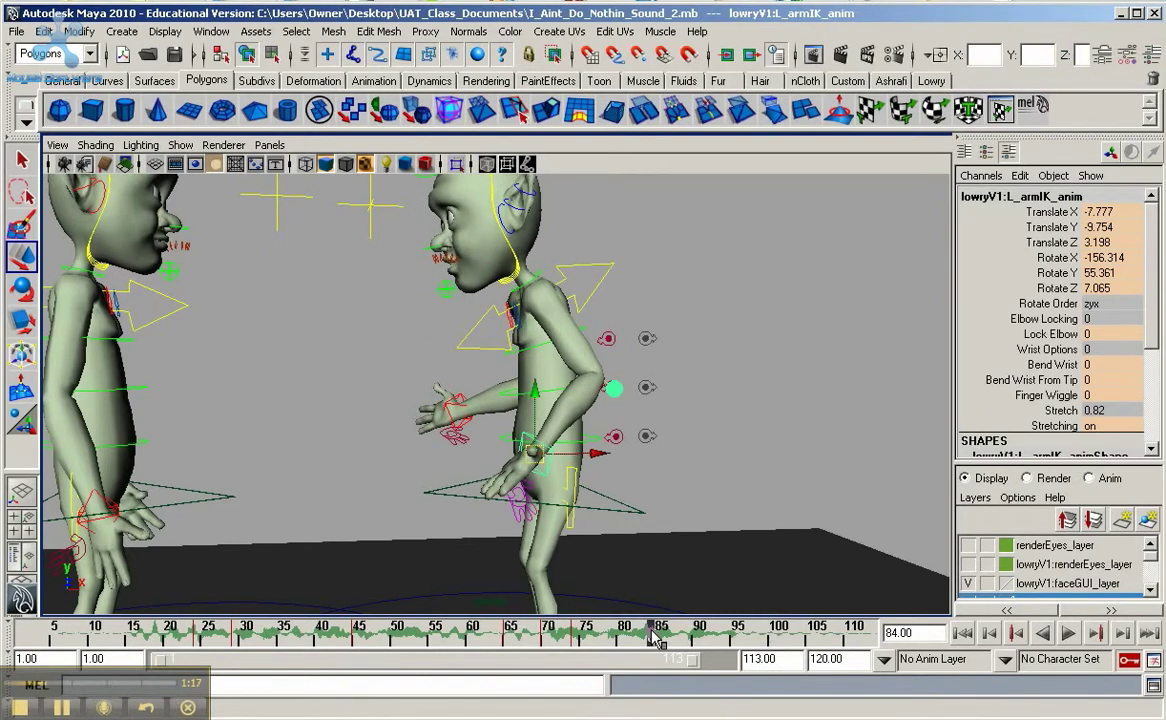
key(alt+v)
key(alt+v)
click(663, 640)
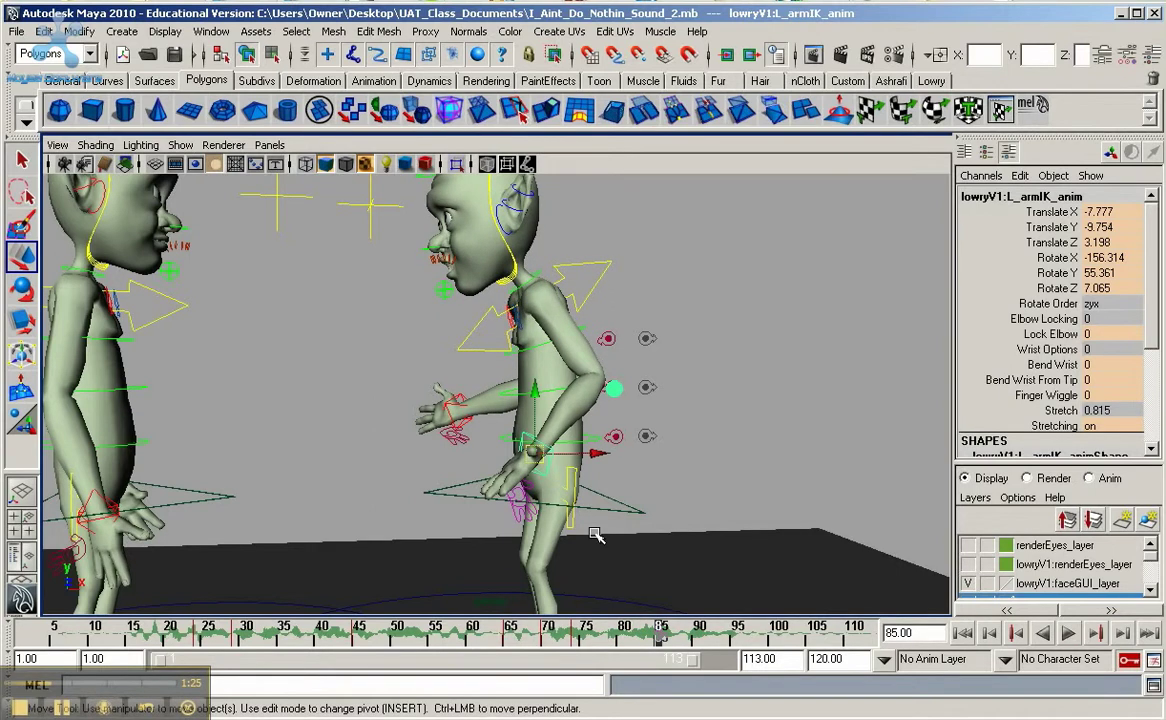
mouse_move(598, 453)
mouse_down()
mouse_move(572, 458)
mouse_move(584, 459)
mouse_up()
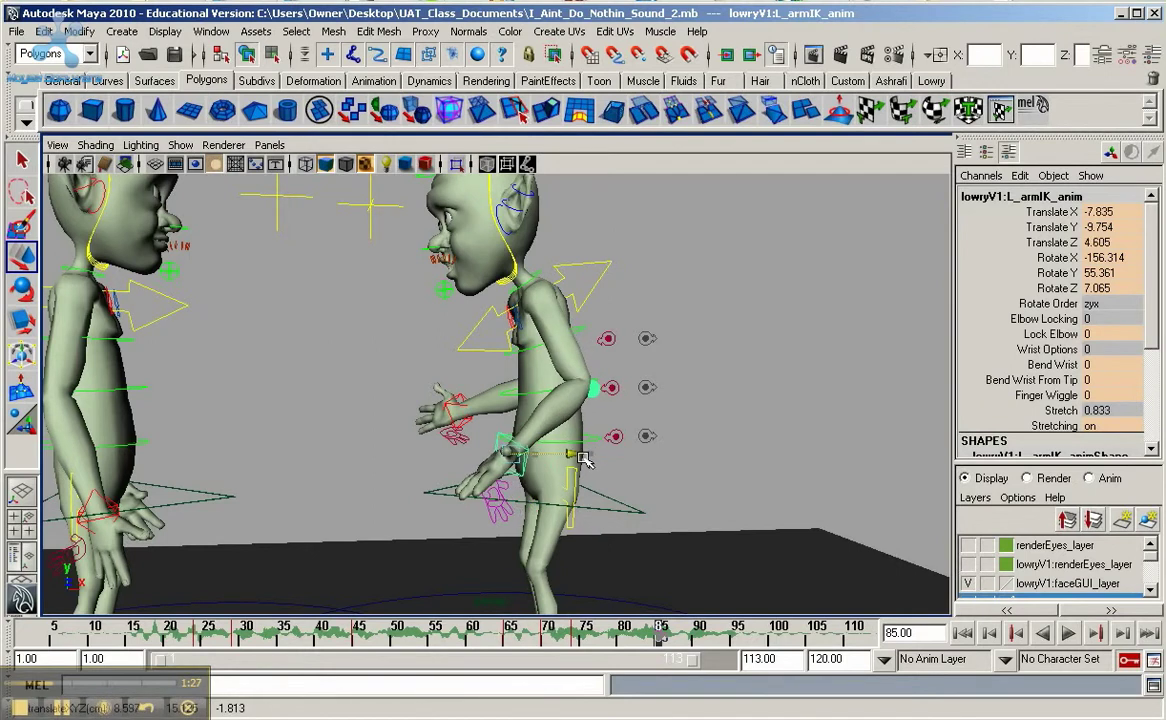
Rotate the left arm IK control to -70.435, -0.599, -55.091 and move it outward to Translate X -10.437, Z 4.497
key(e)
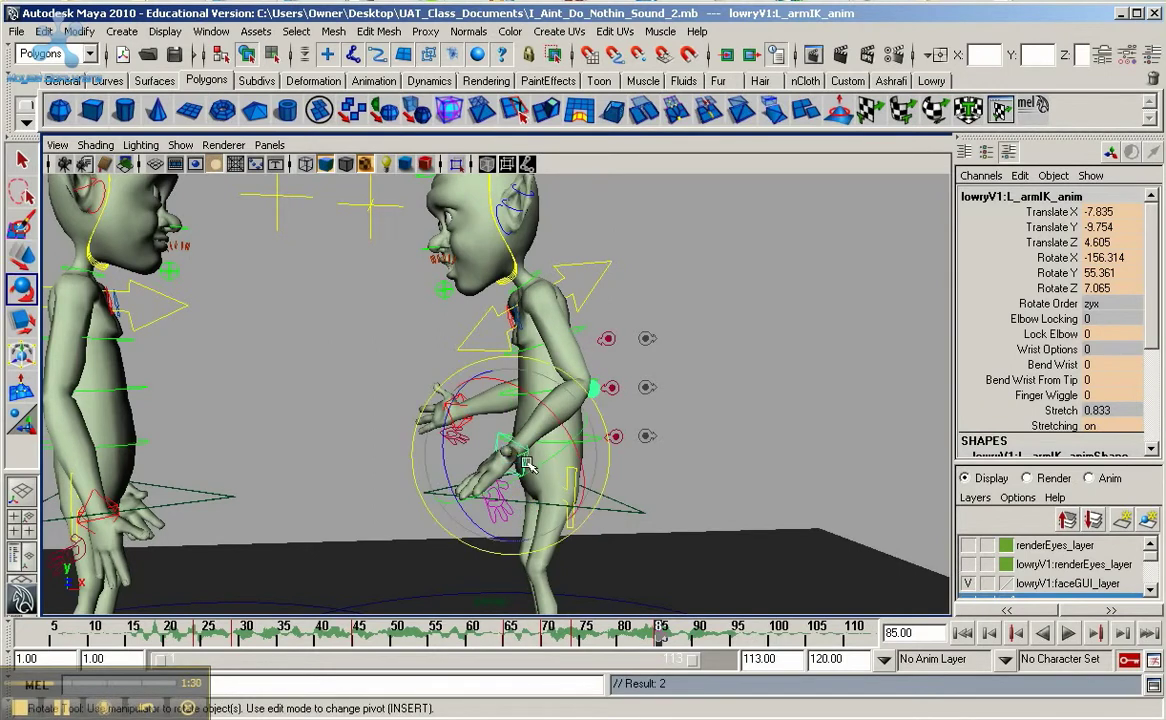
drag(514, 392, 452, 436)
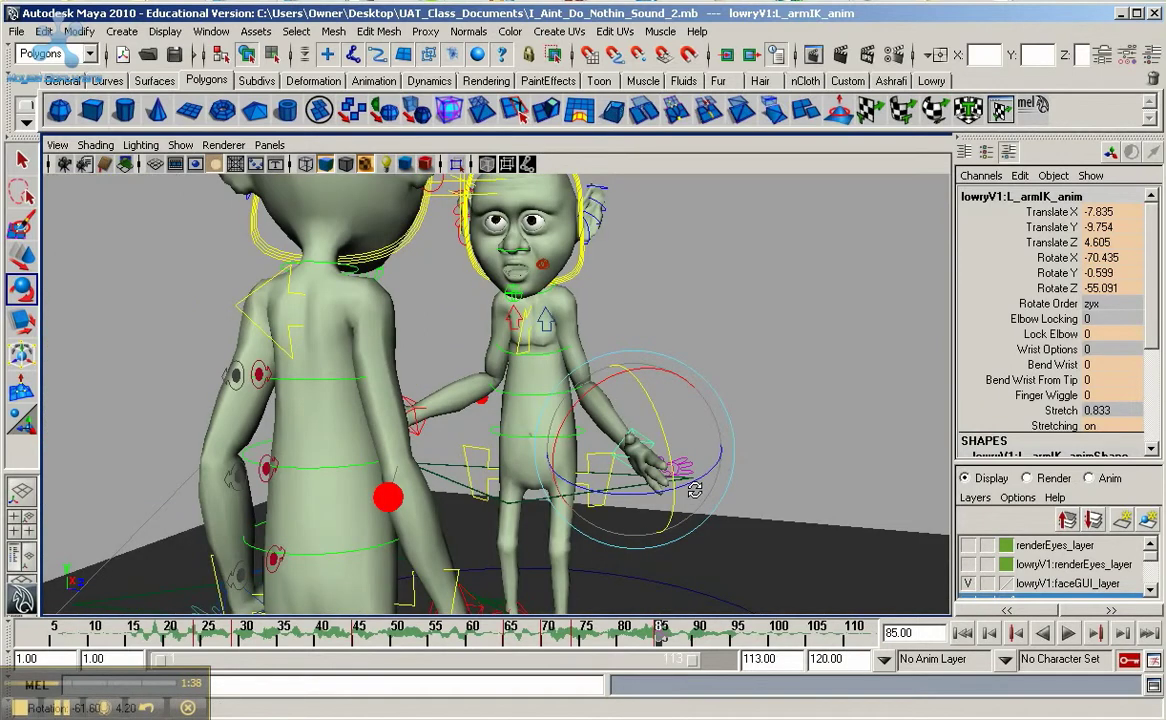
key(w)
alt+drag(694, 489, 527, 508)
key(w)
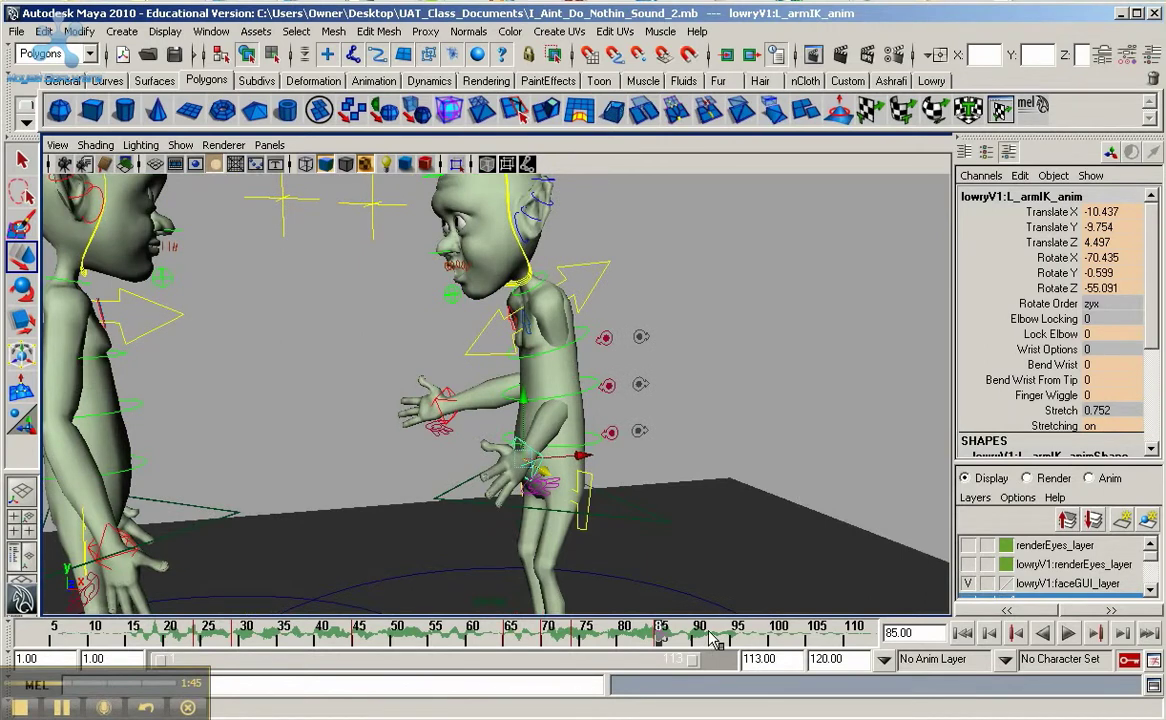
At frame 95, lower the left arm IK control to Translate -10.298, -12.38, 1.142 and rotate it to -36.624, 20.789, -61.297
drag(715, 640, 737, 645)
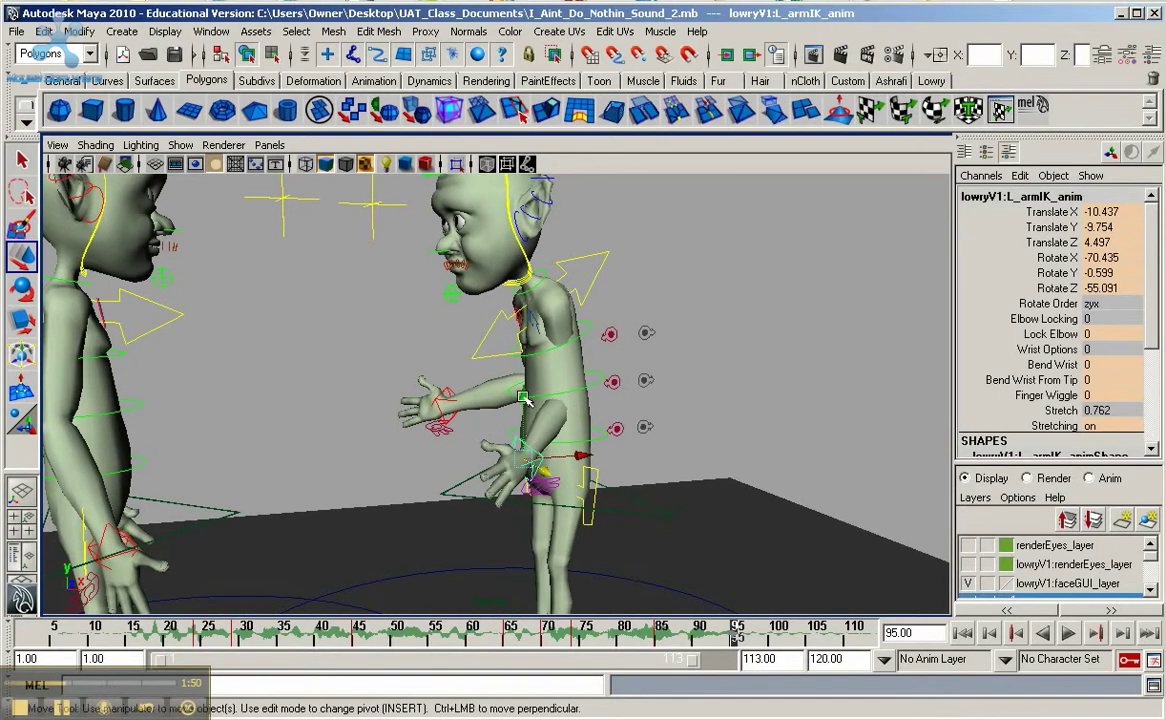
drag(523, 407, 575, 445)
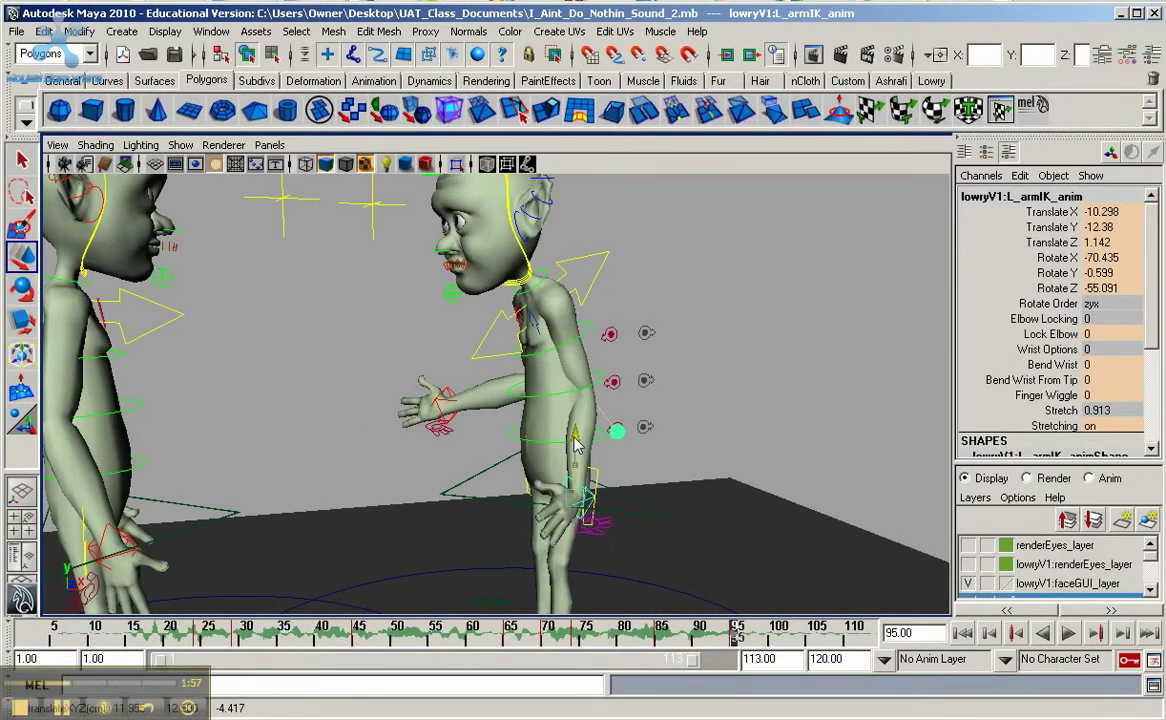
key(e)
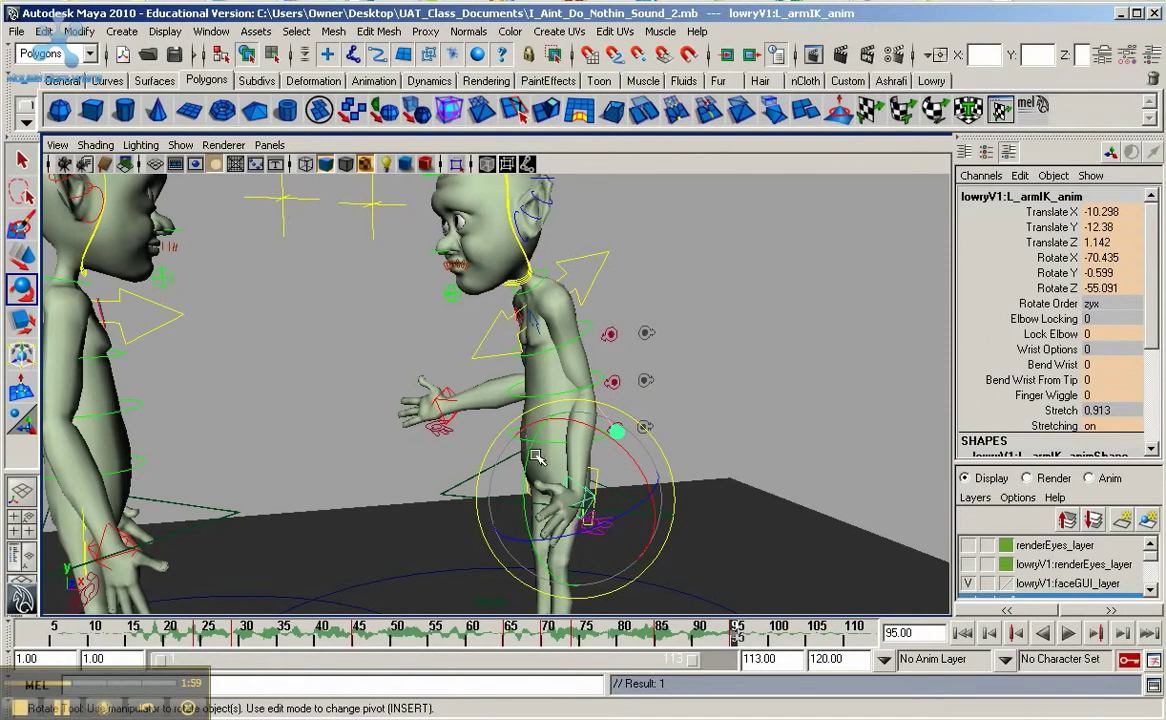
drag(530, 457, 522, 513)
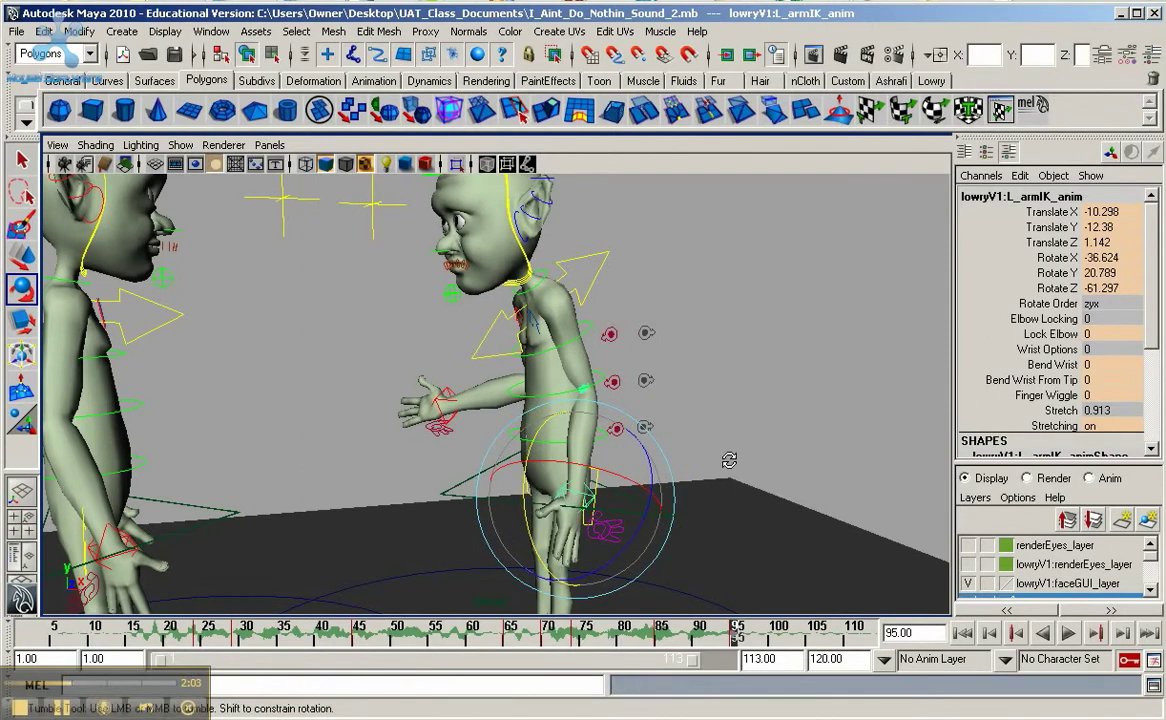
At frame 85, move the left elbow pole control L_poleElbow_anim to Translate -4.915, 3.015, 1.25 and set a key
alt+drag(660, 470, 578, 645)
click(578, 645)
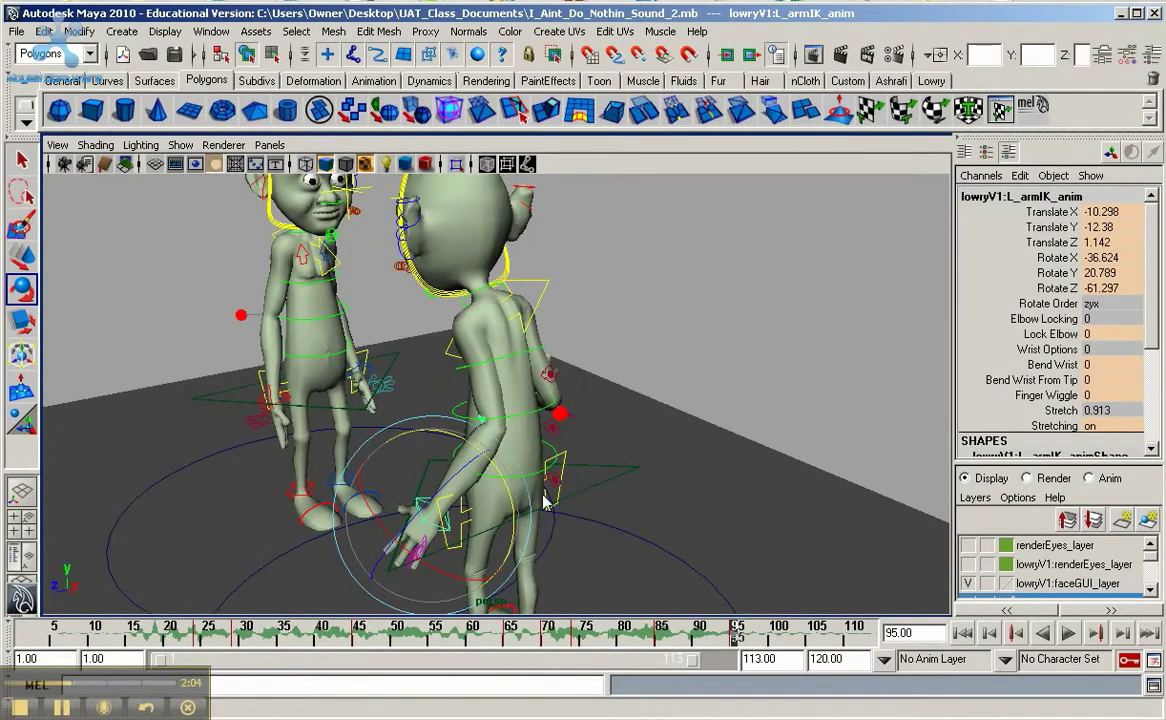
alt+drag(540, 497, 733, 492)
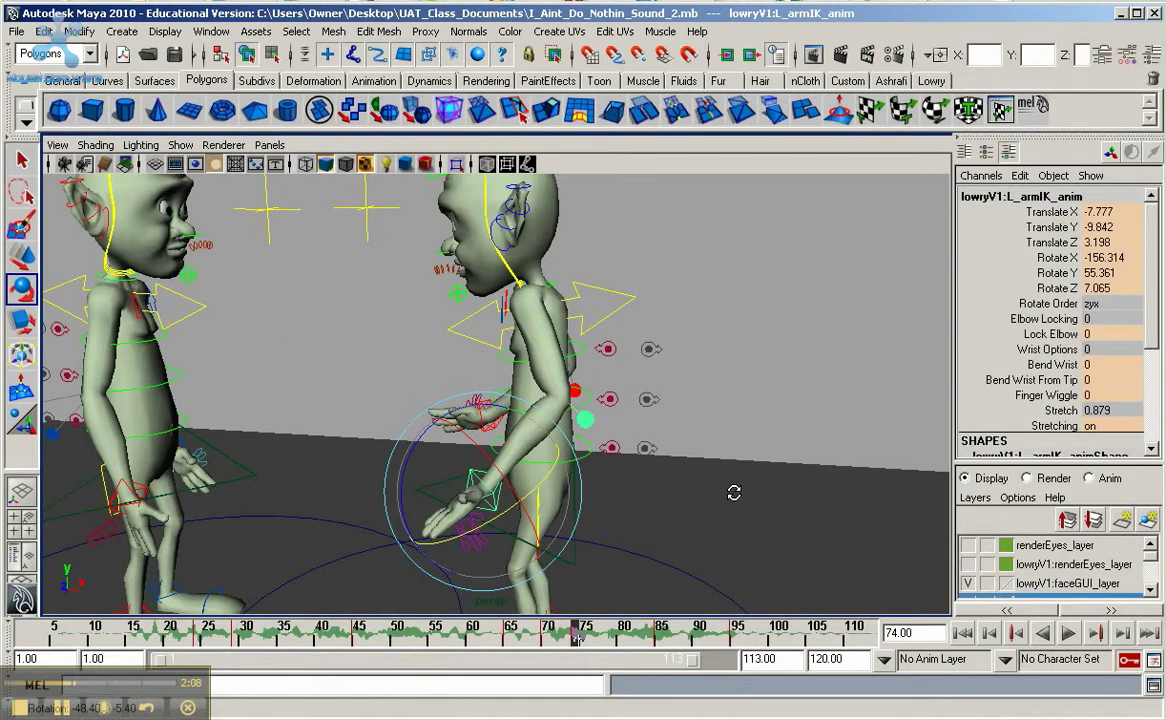
alt+drag(734, 492, 780, 485)
click(608, 411)
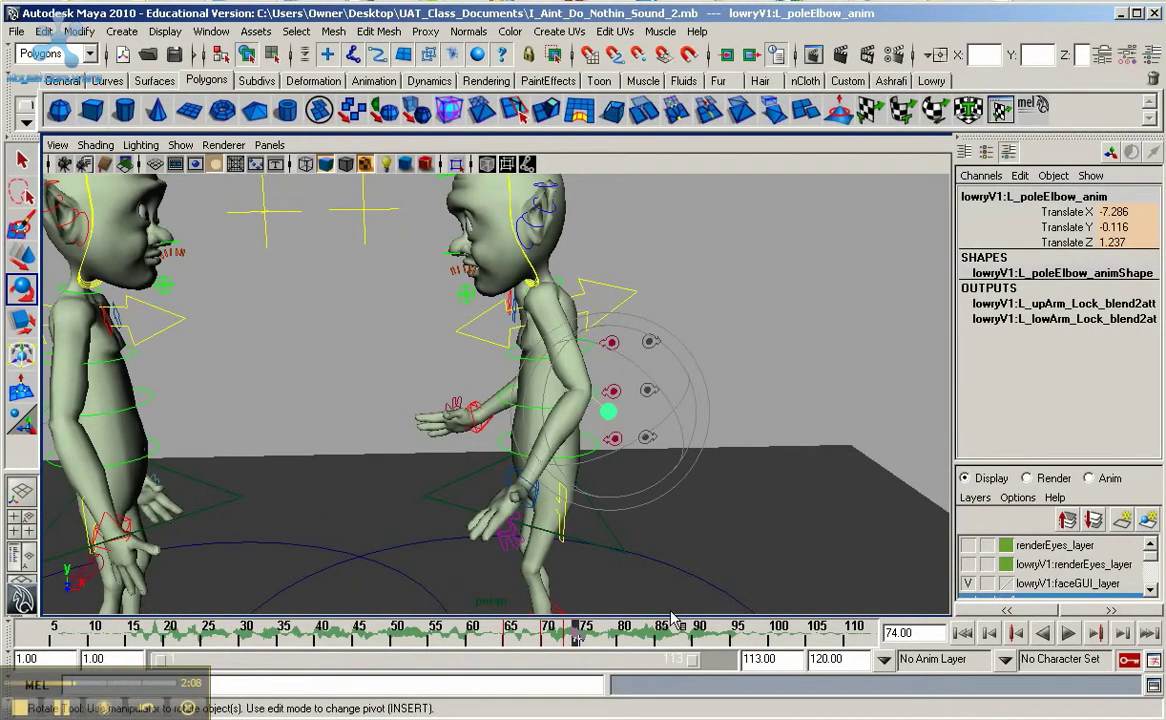
click(660, 636)
alt+drag(682, 448, 535, 452)
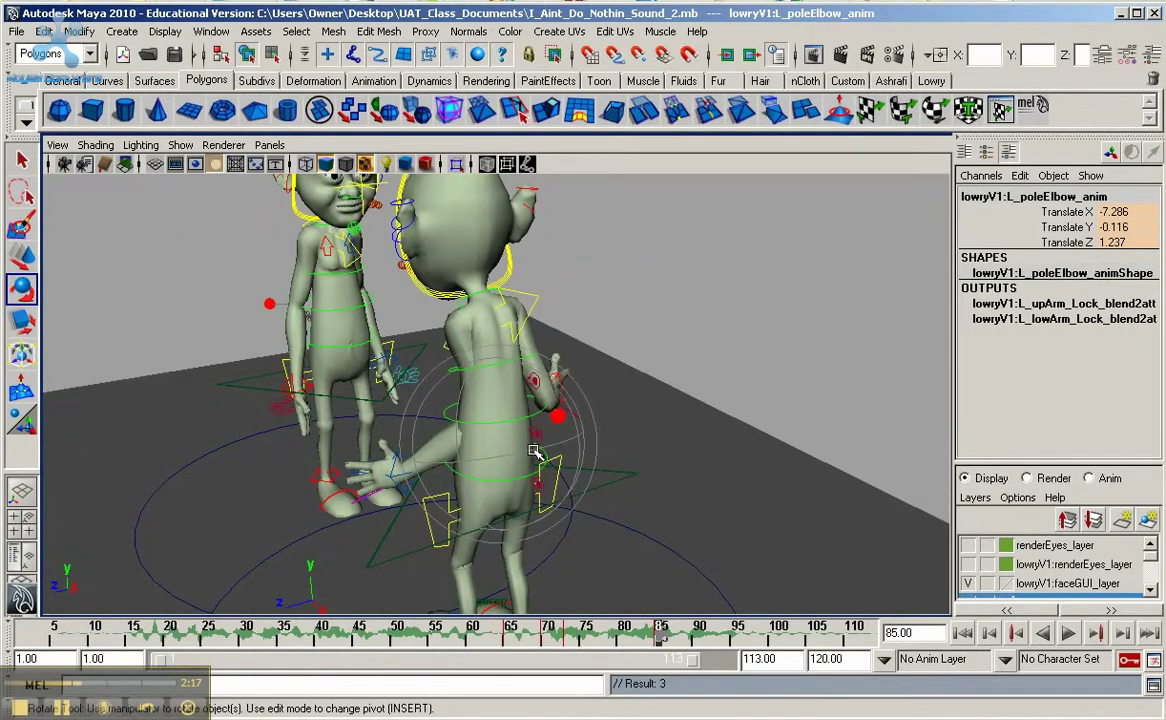
key(w)
drag(440, 458, 383, 475)
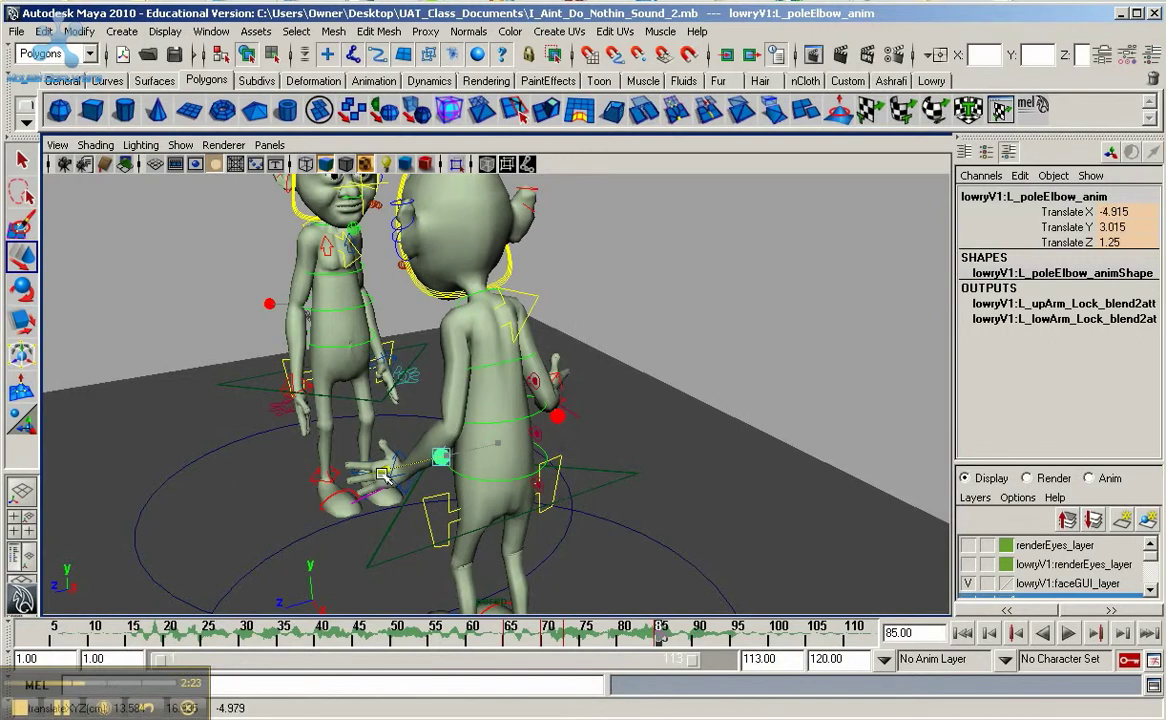
key(s)
At frame 95, move the left elbow pole control to Translate -5.794, 1.507, 0.52 and set a key
click(697, 634)
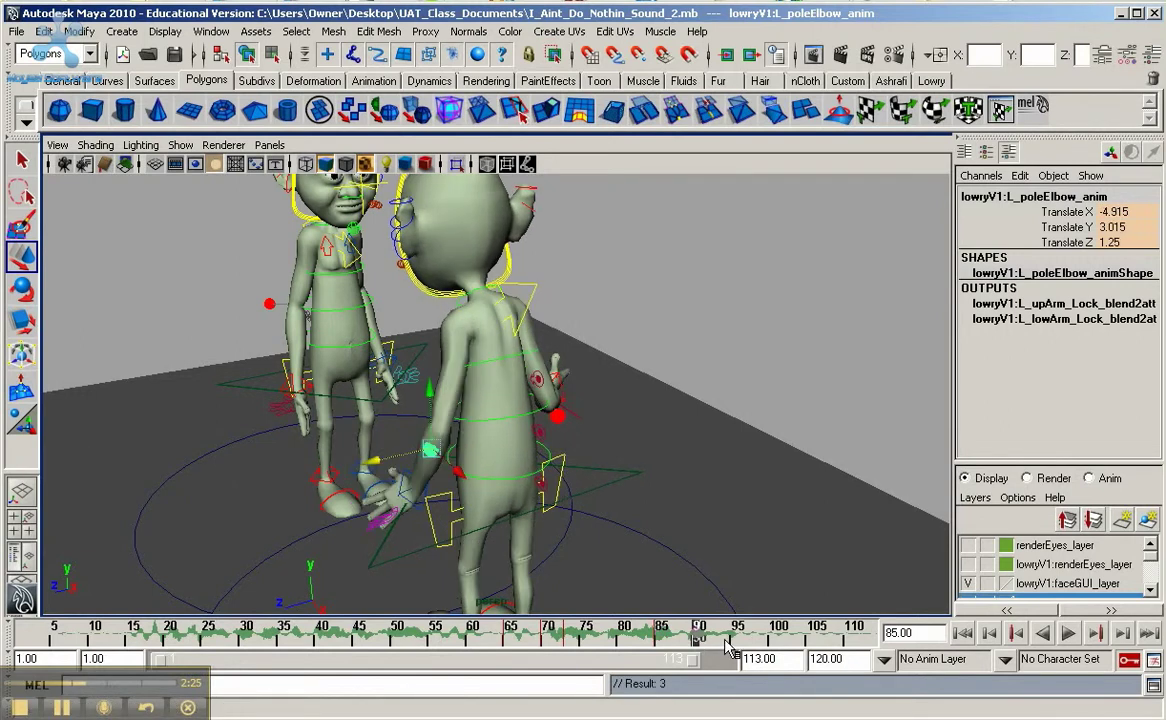
click(734, 638)
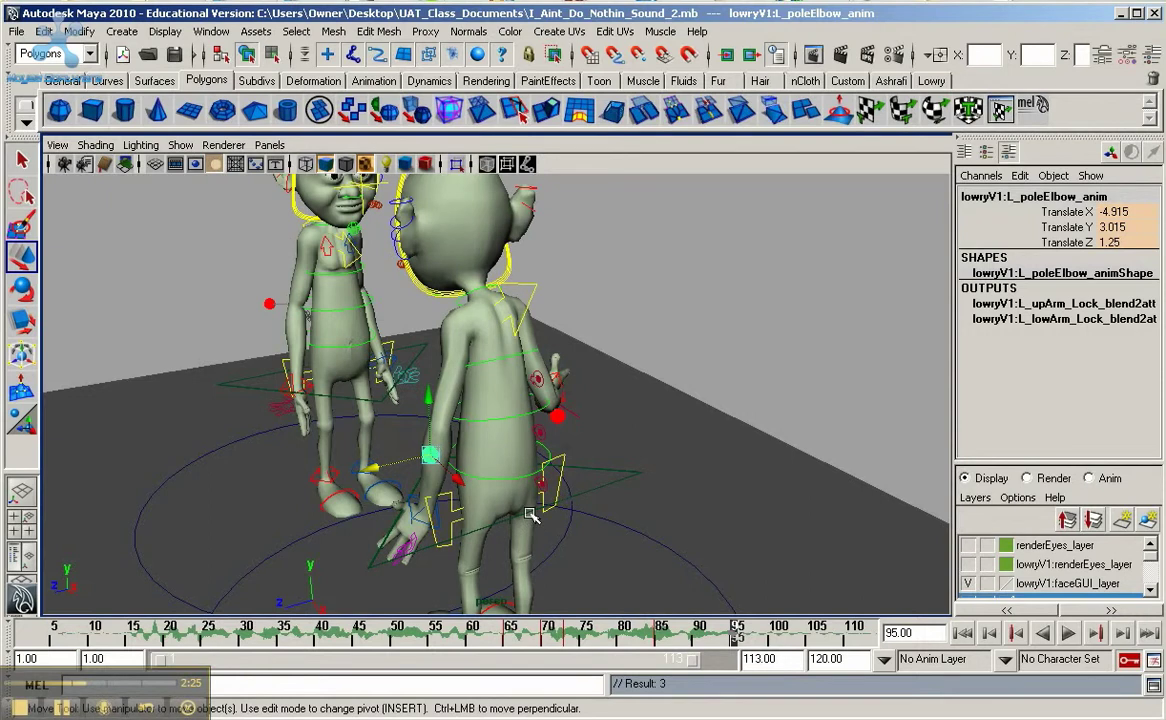
alt+drag(486, 470, 816, 485)
drag(659, 397, 661, 409)
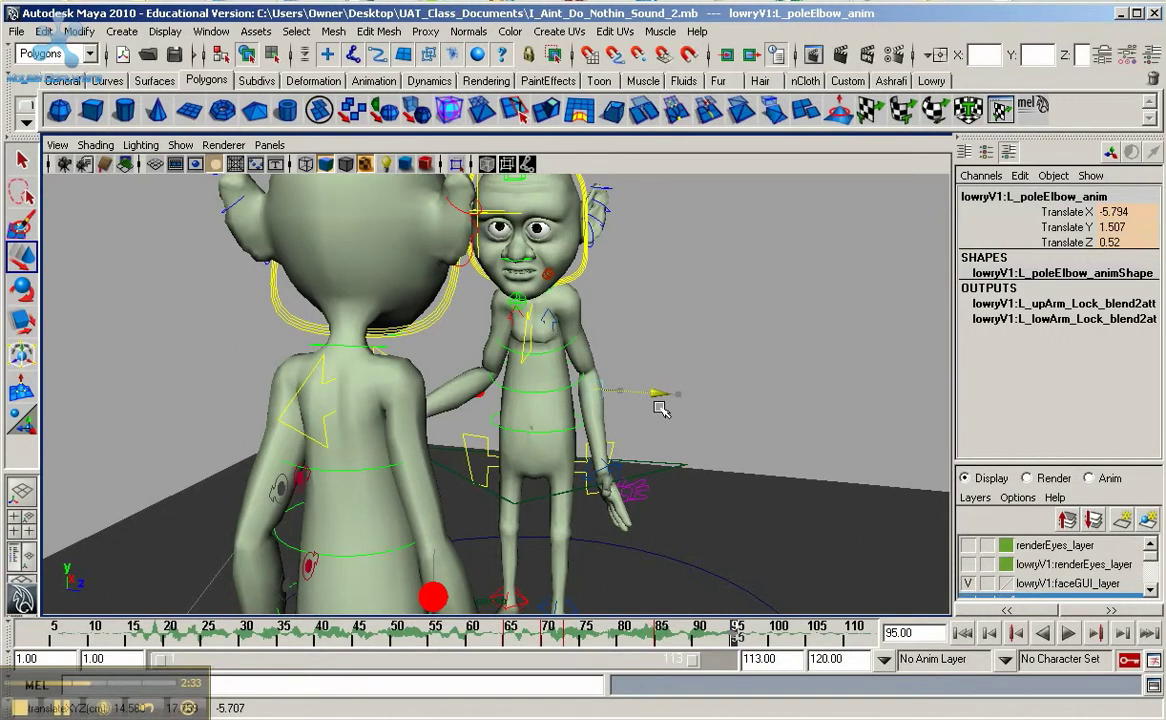
key(s)
At frame 85, move the right arm IK control R_armIK_anim to Translate 7.072, 8.502, -5.612
alt+drag(542, 486, 577, 511)
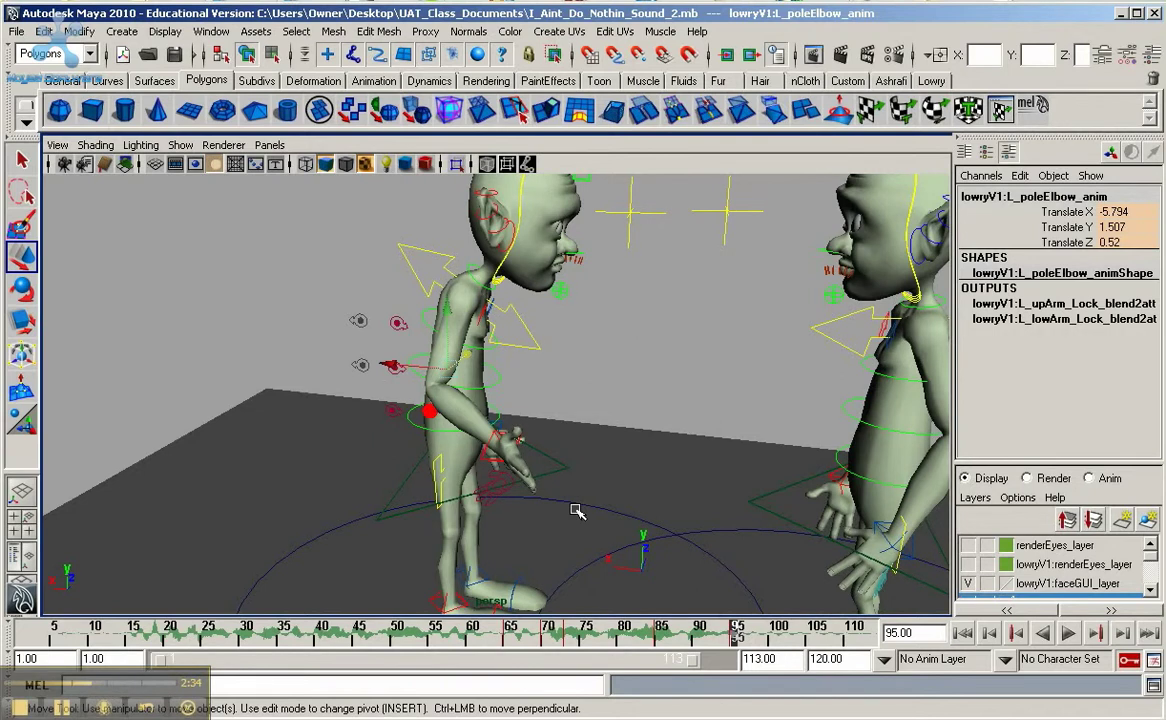
click(548, 497)
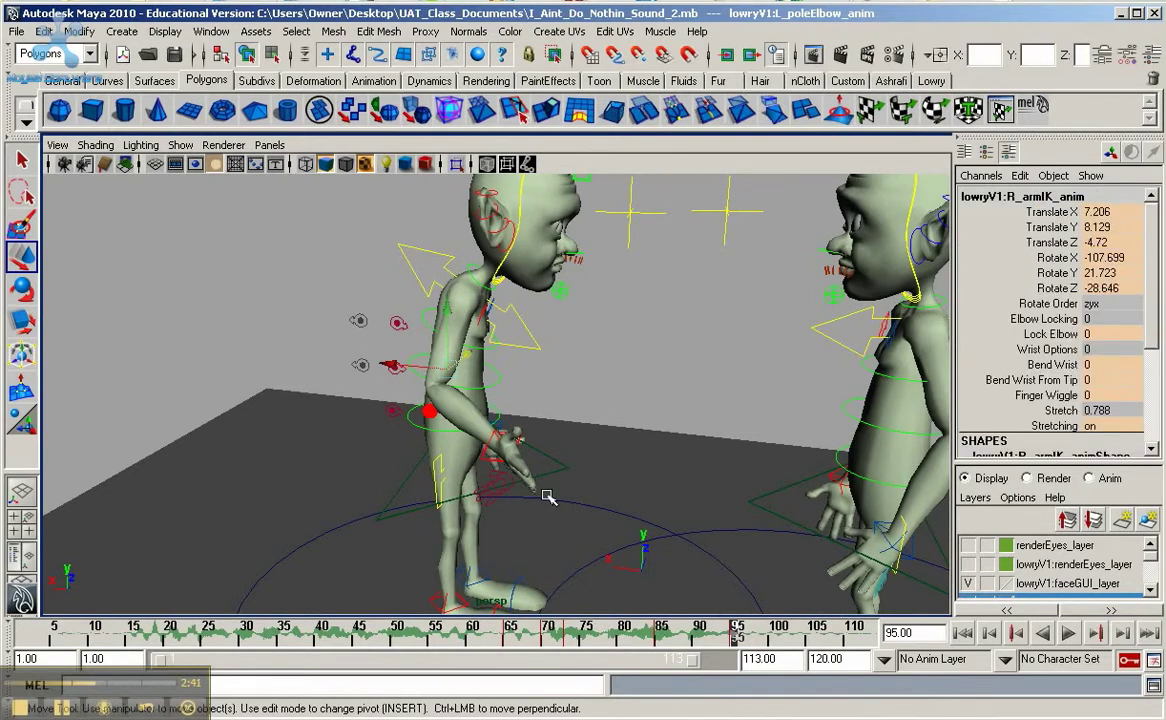
alt+right_drag(548, 497, 622, 640)
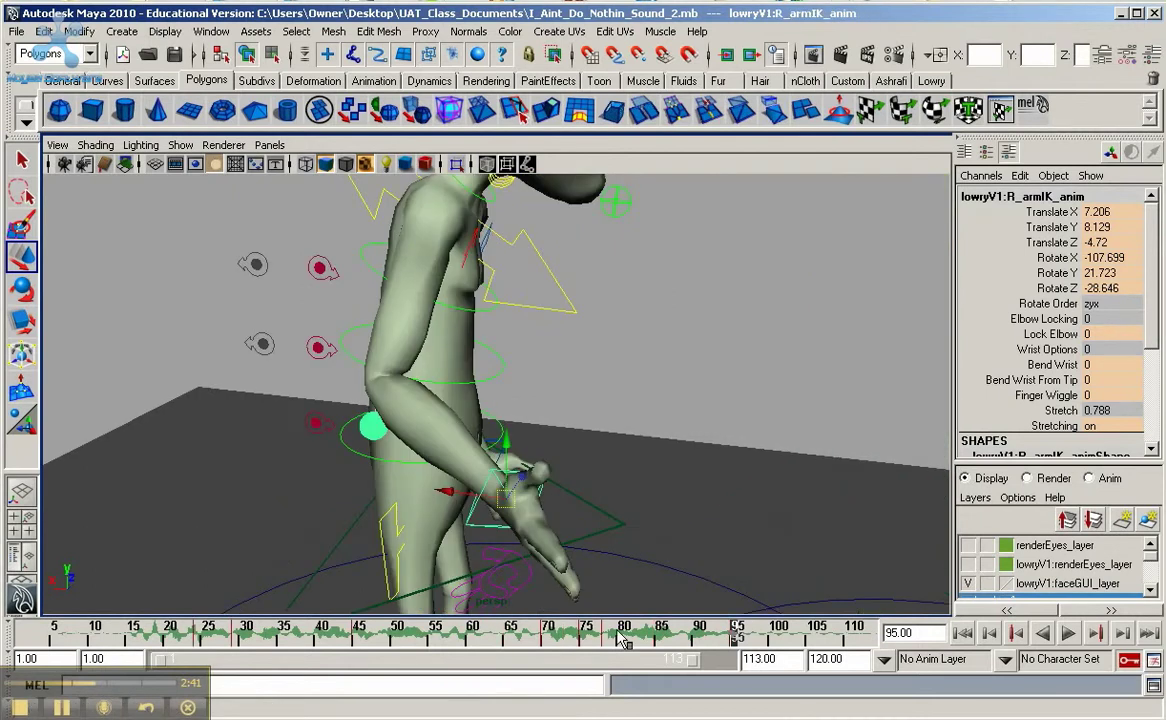
click(660, 636)
drag(478, 497, 478, 497)
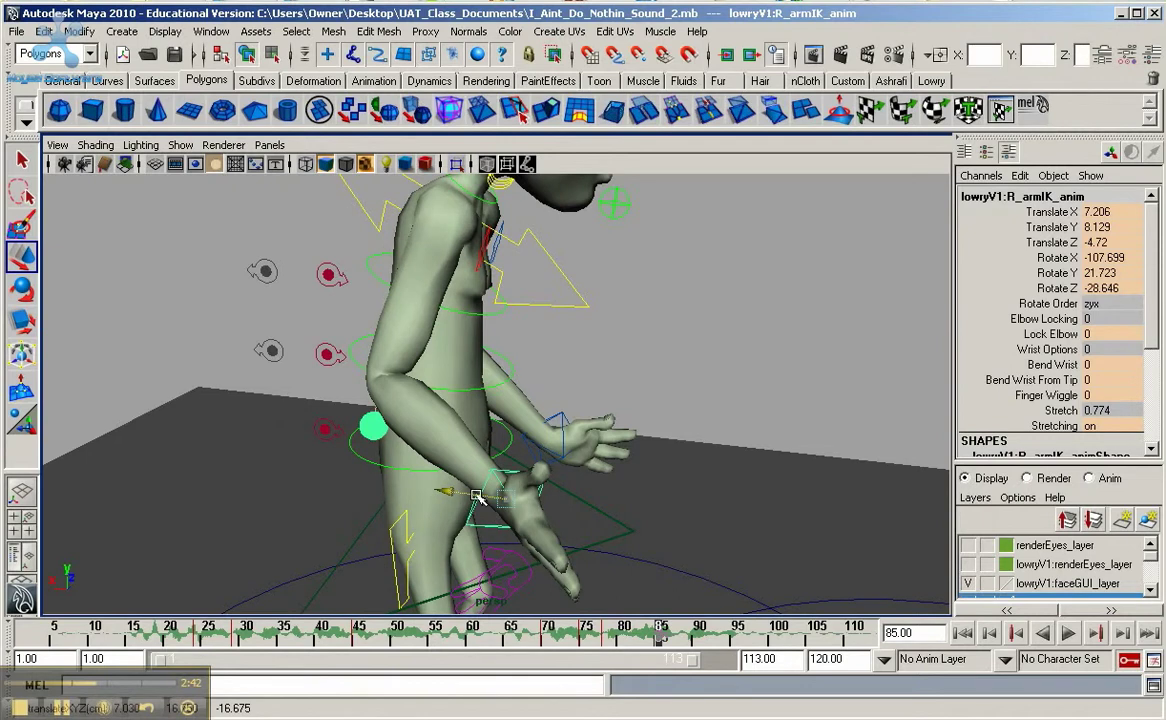
drag(478, 496, 537, 455)
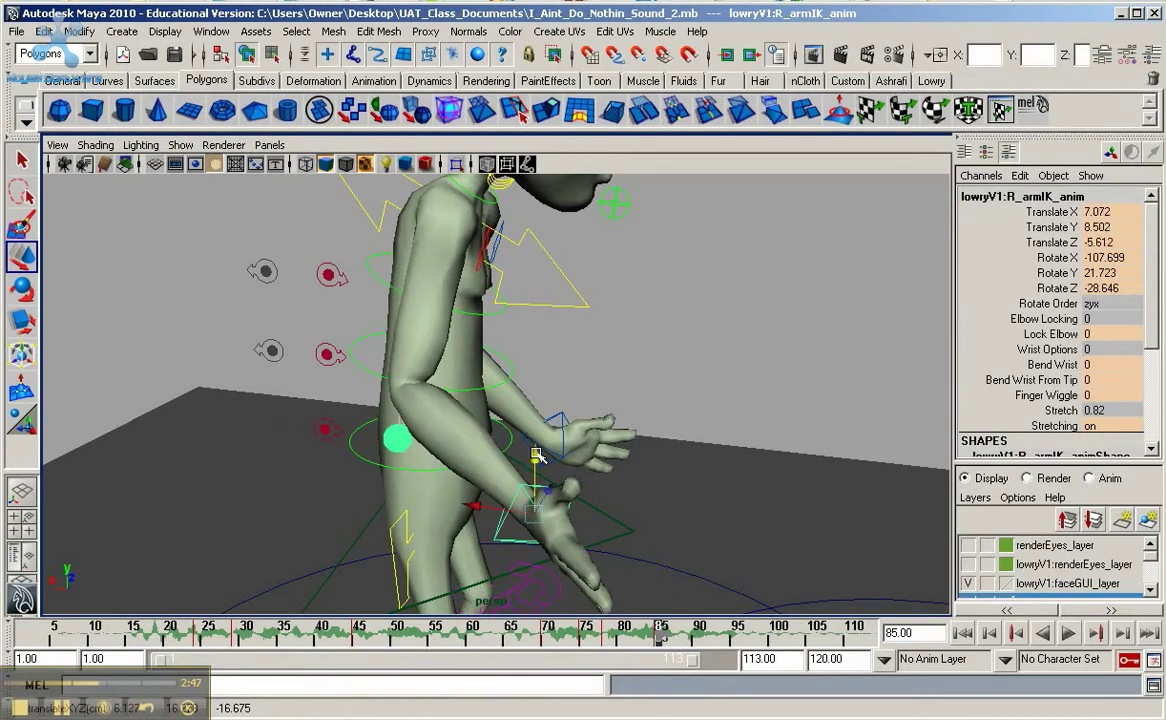
Rotate the right arm IK control to -68.129, -11.033, -48.224 so the palm turns outward at frame 85
key(e)
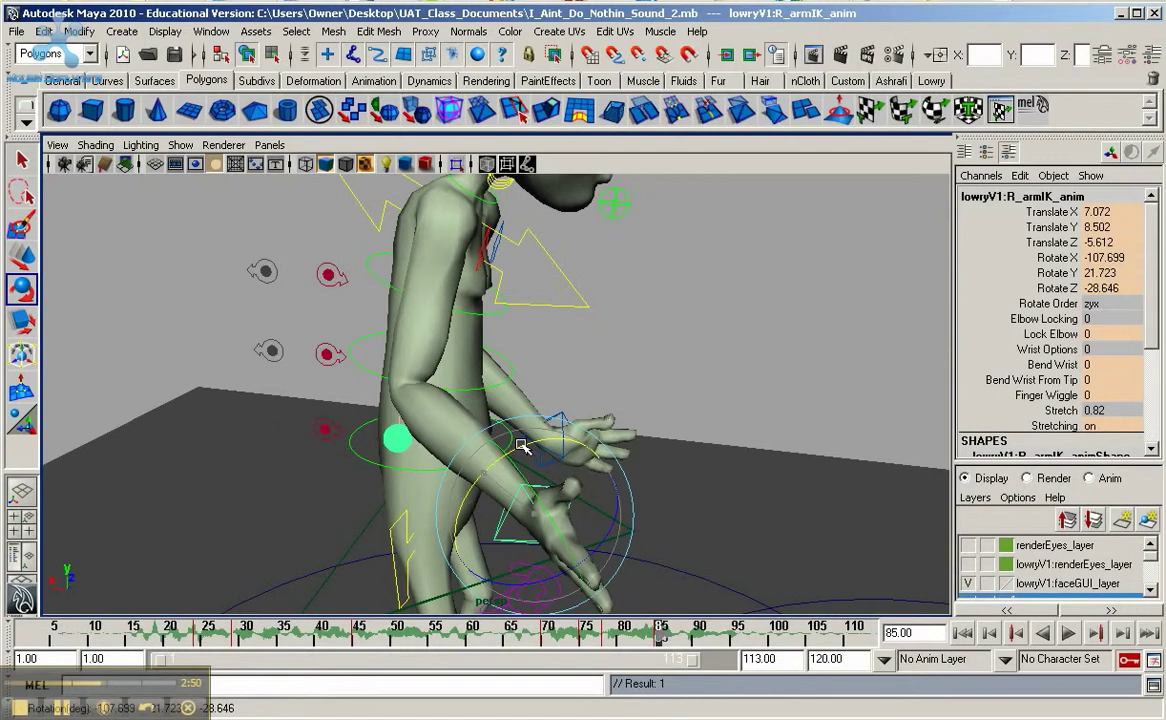
mouse_move(521, 446)
mouse_down()
mouse_move(557, 440)
mouse_move(637, 496)
mouse_up()
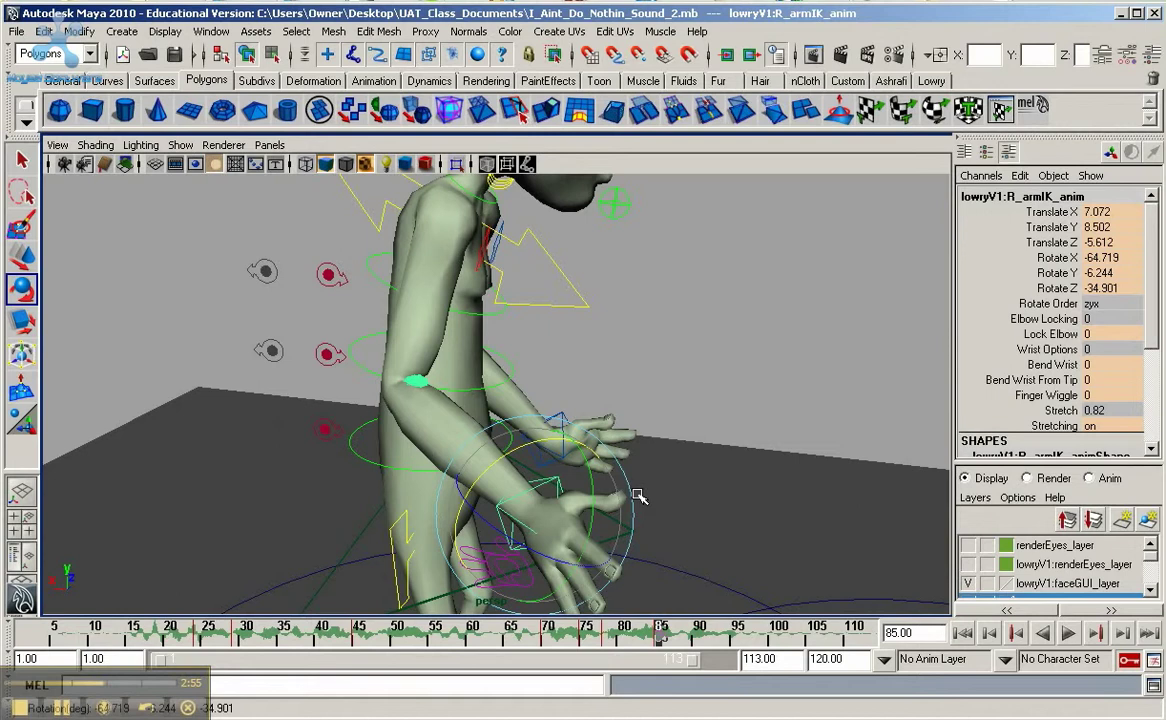
drag(637, 496, 568, 549)
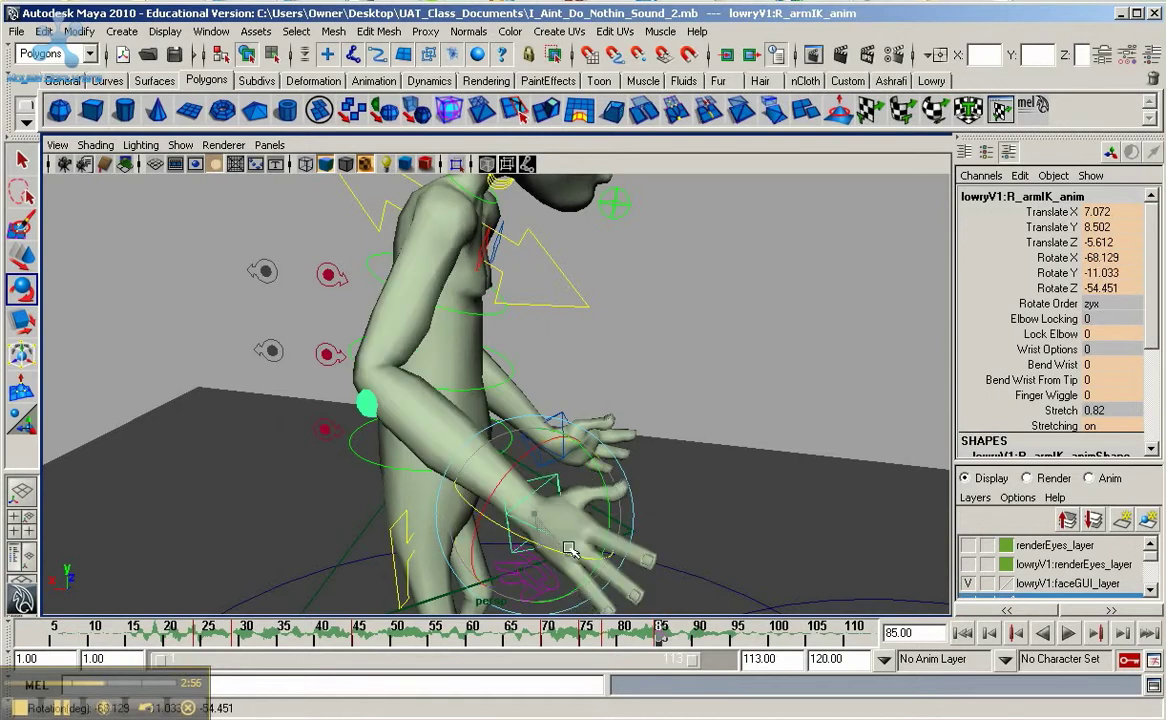
drag(568, 549, 537, 479)
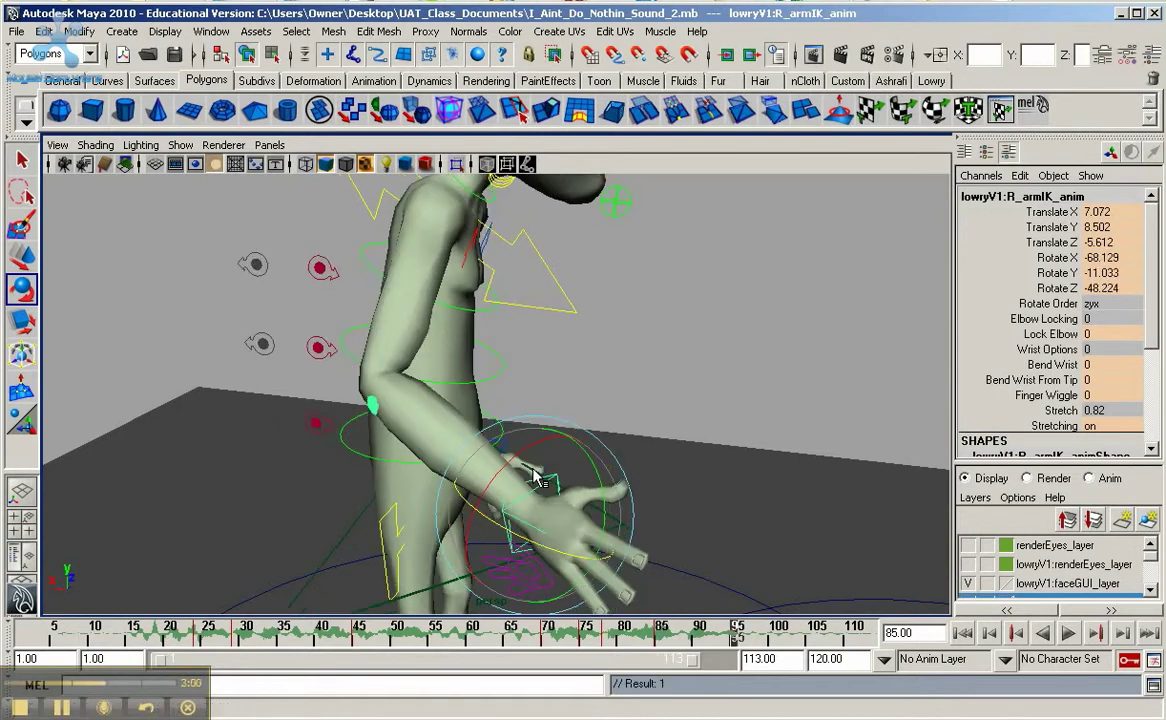
At frame 96, move the right arm IK control outward to Translate 11.917, 10.188, -1.707
key(w)
key(alt+period)
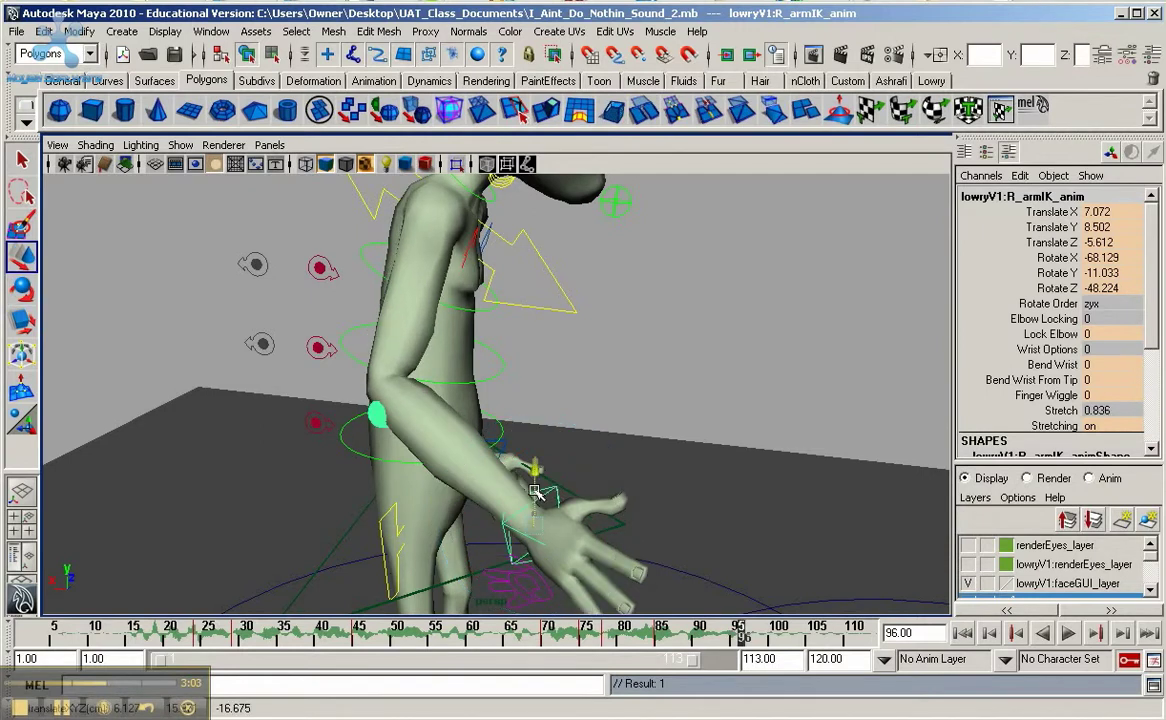
drag(537, 492, 487, 413)
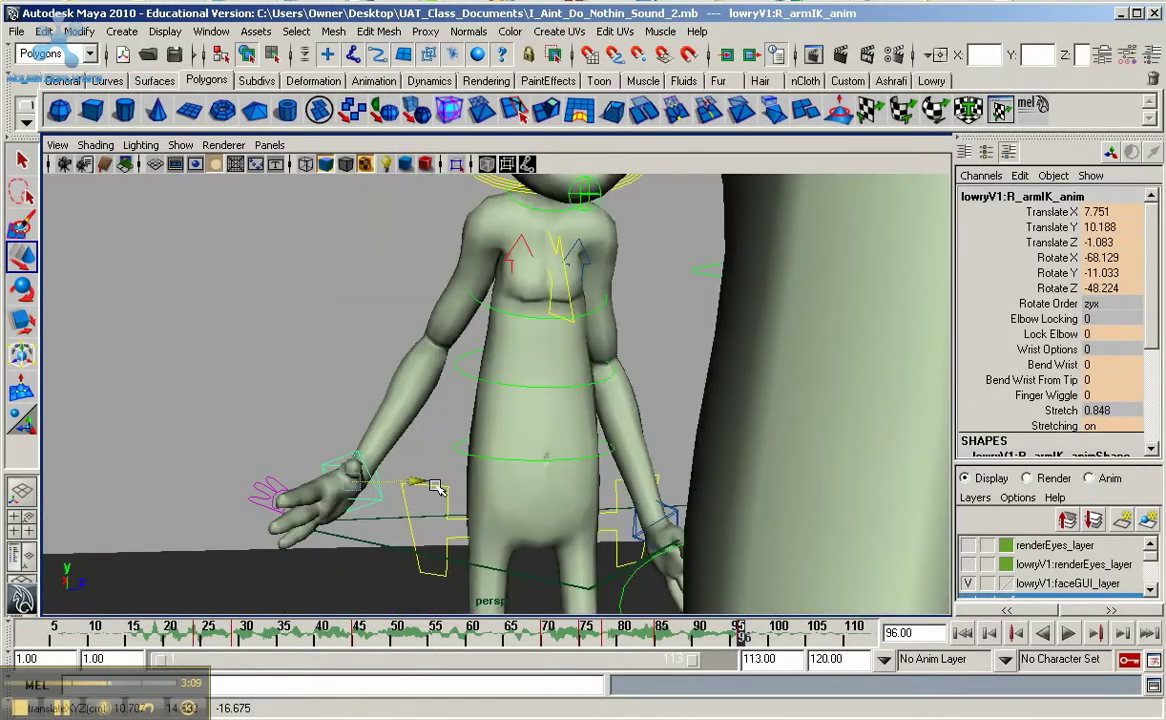
drag(435, 487, 472, 494)
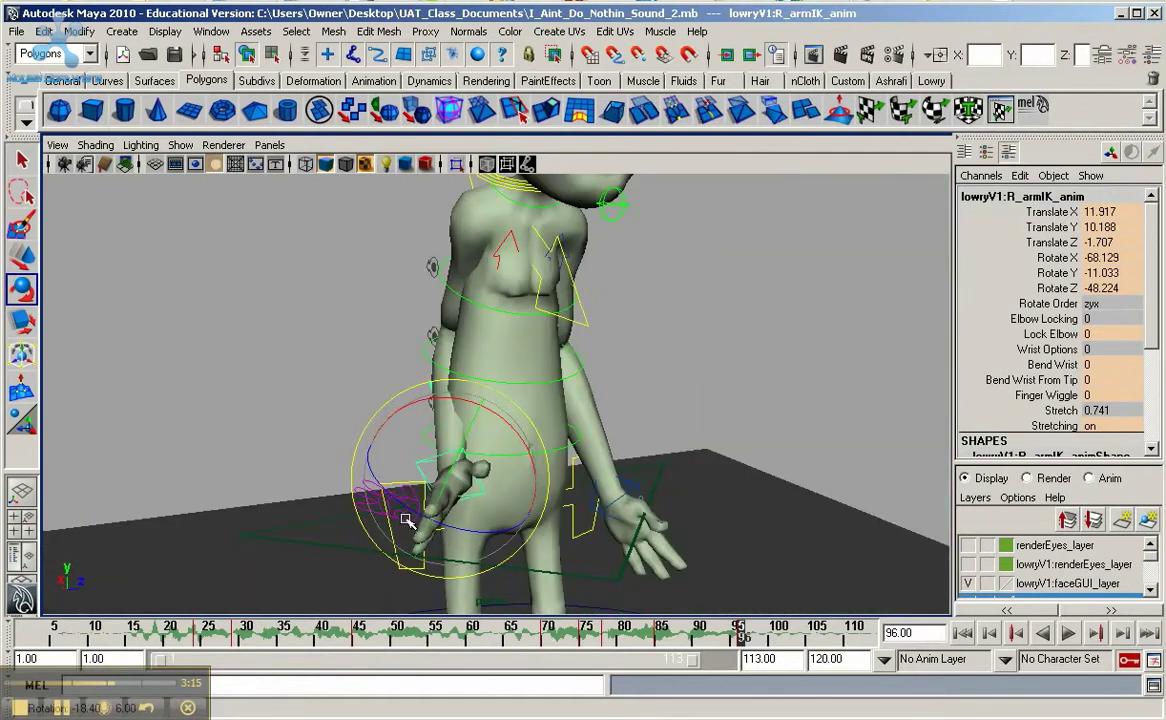
Rotate the right arm IK control to -49.936, -8.492, -80.445 and lower the hand to Translate Y 12.137 at frame 96
drag(406, 519, 493, 441)
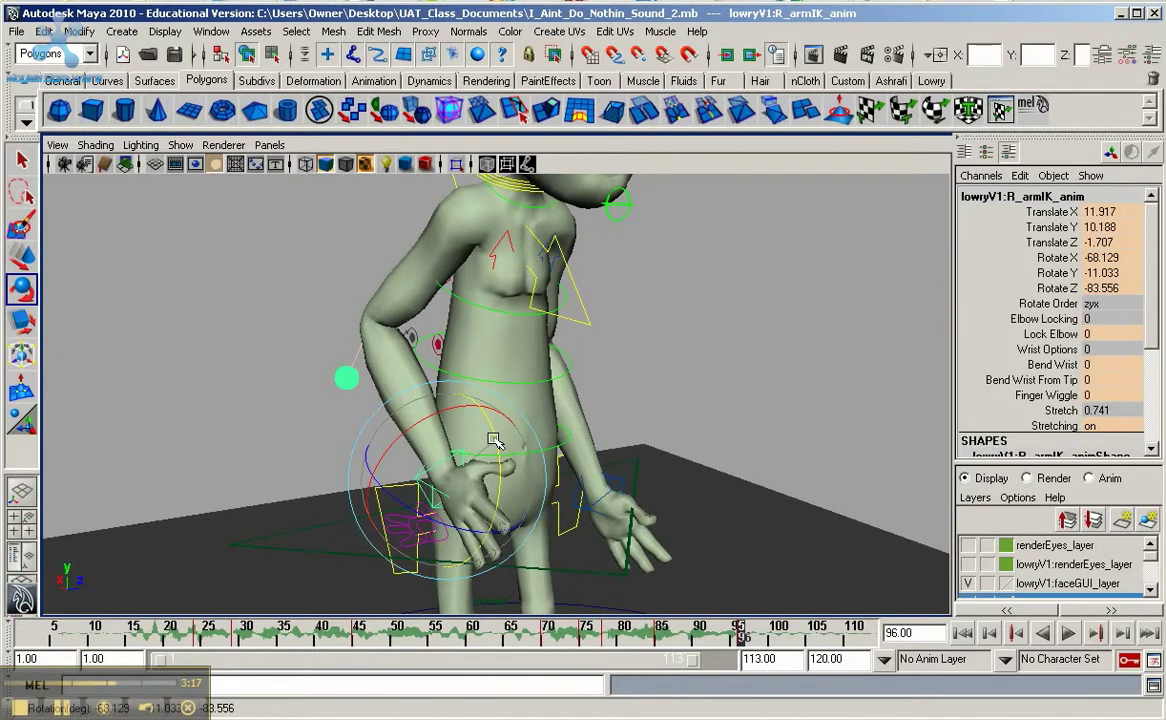
drag(493, 441, 453, 394)
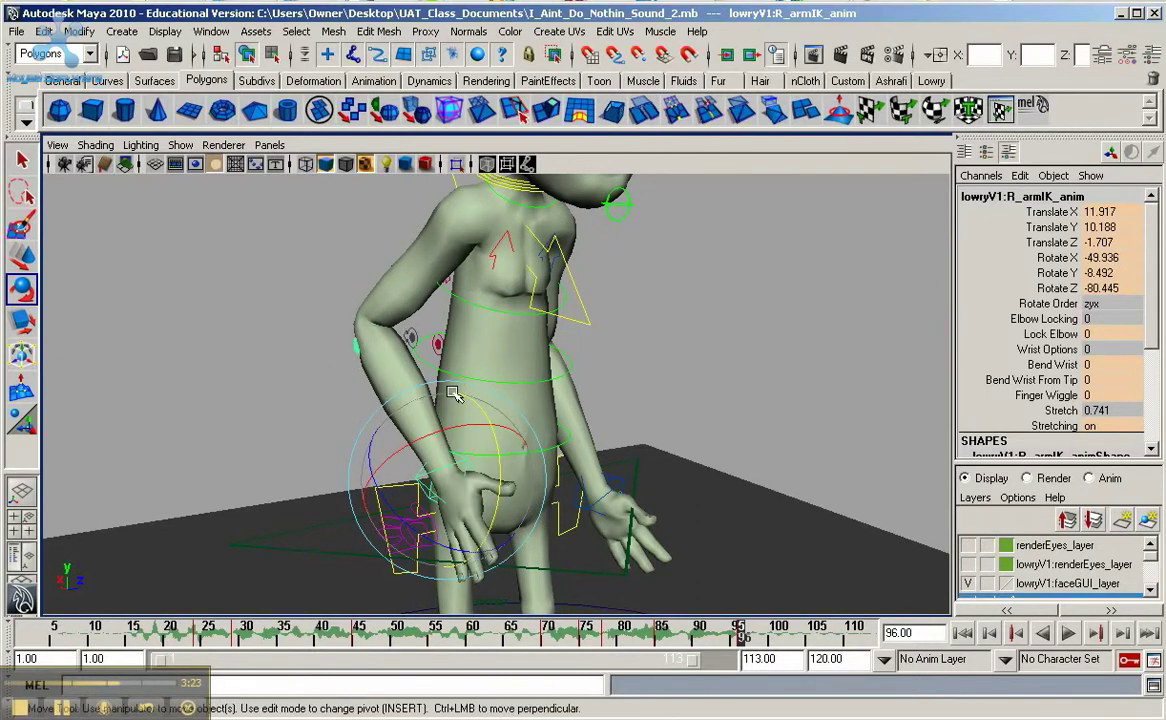
key(w)
drag(453, 394, 447, 443)
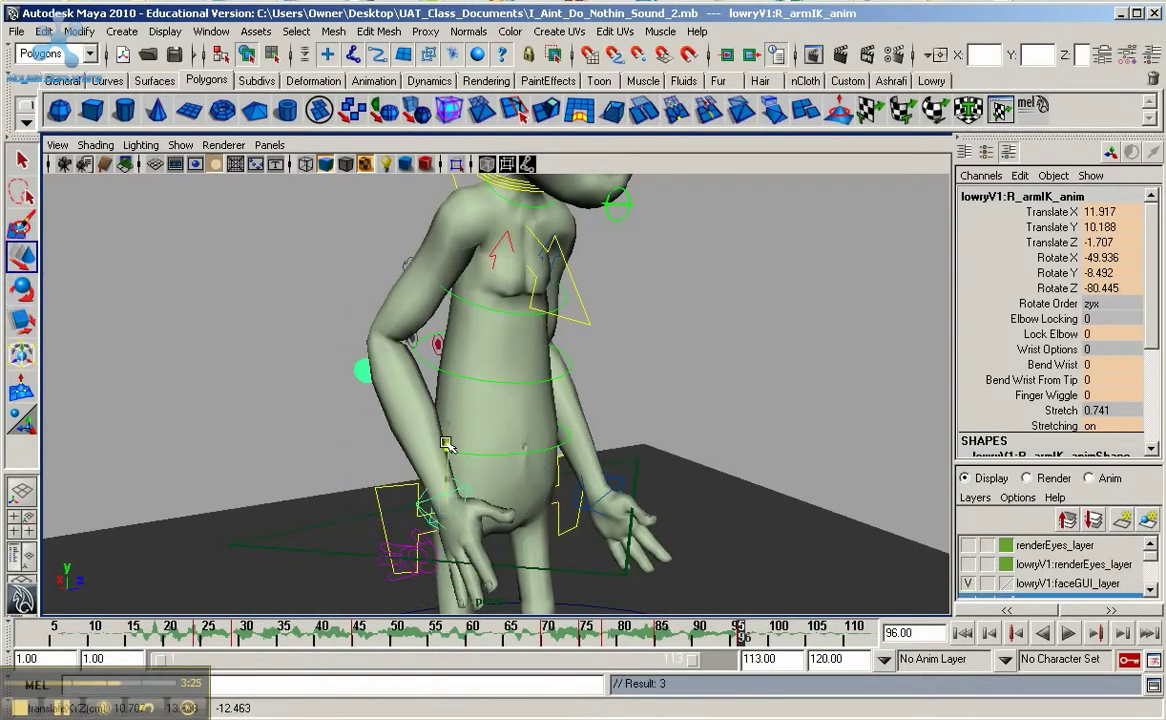
drag(447, 443, 447, 465)
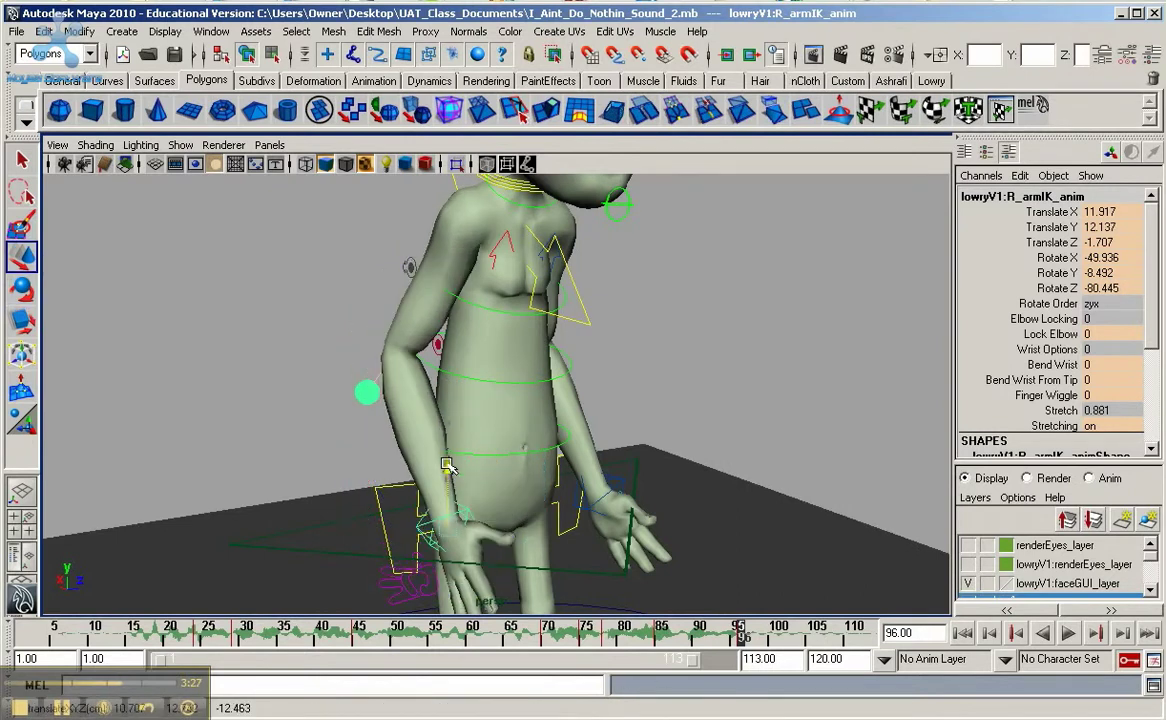
Set keys on the head control C_head_anim of the gesturing character at frames 50 and 70
alt+drag(447, 466, 565, 466)
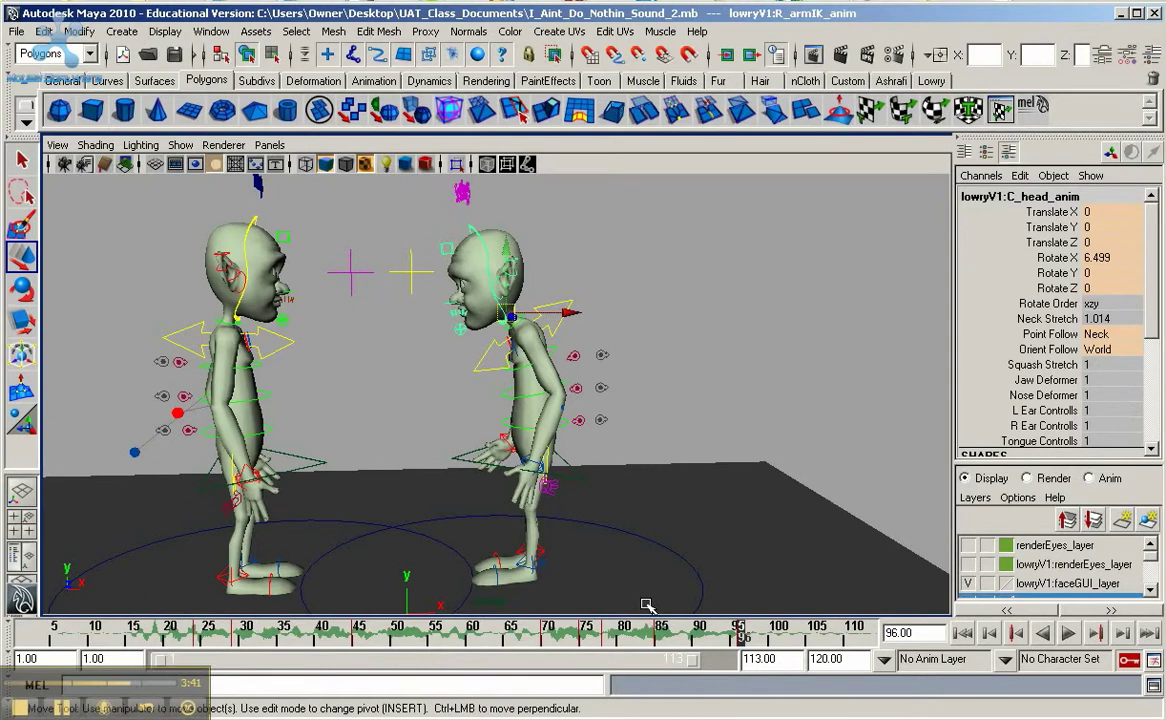
click(547, 633)
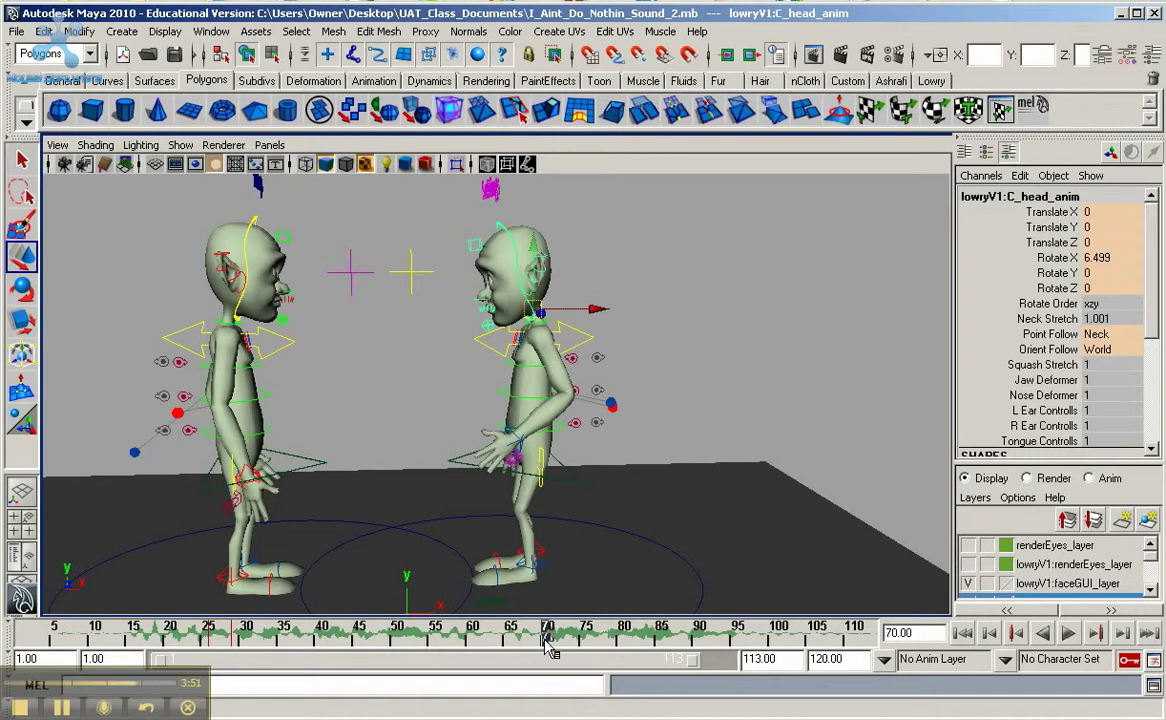
click(397, 640)
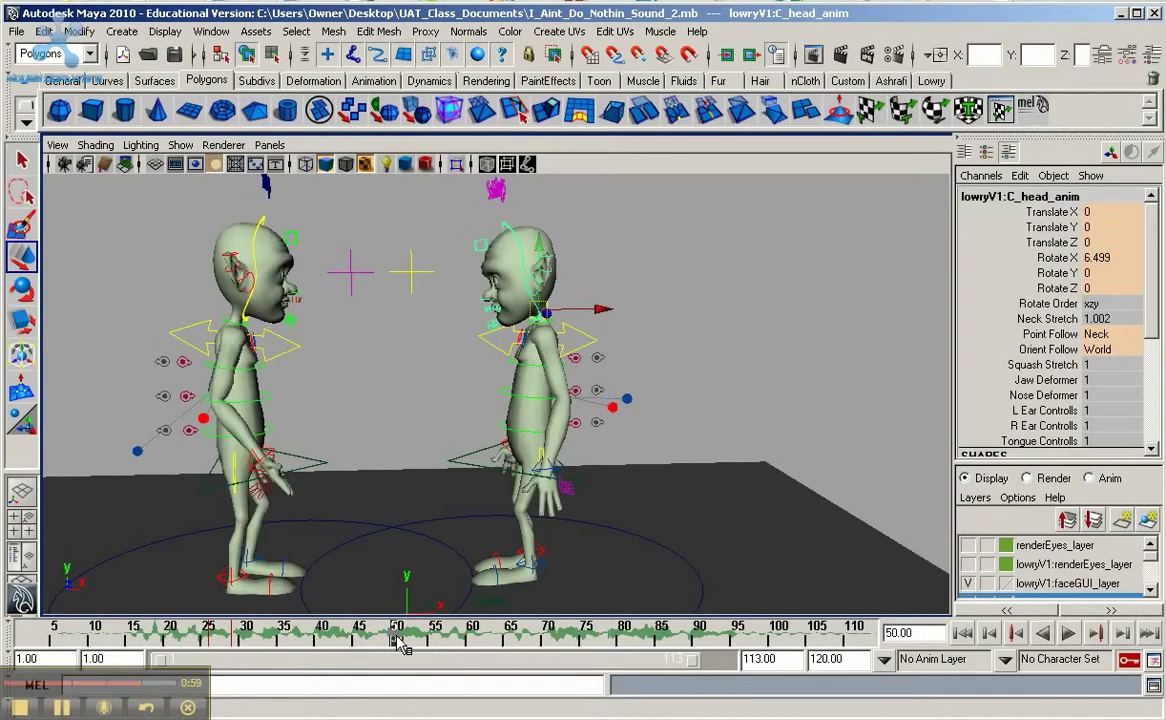
key(s)
click(548, 640)
drag(548, 640, 615, 635)
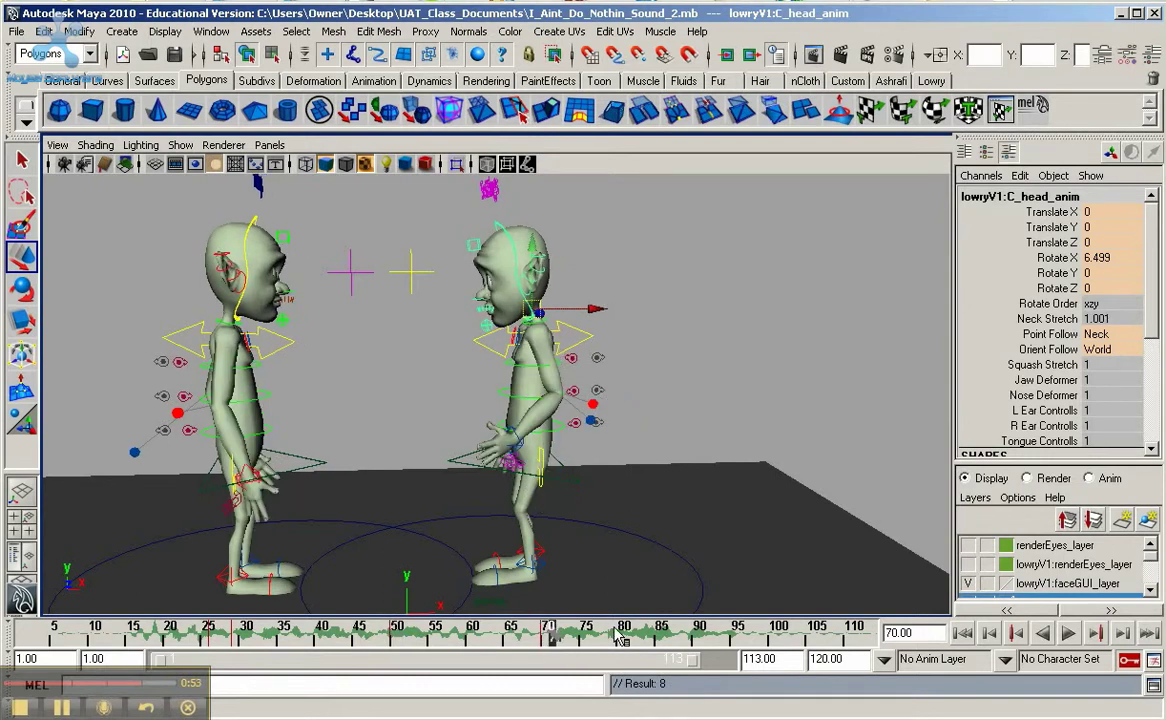
Tilt the head control to Rotate X 1.109 at frame 84 and to Rotate X 8.989 at frame 95
key(alt+v)
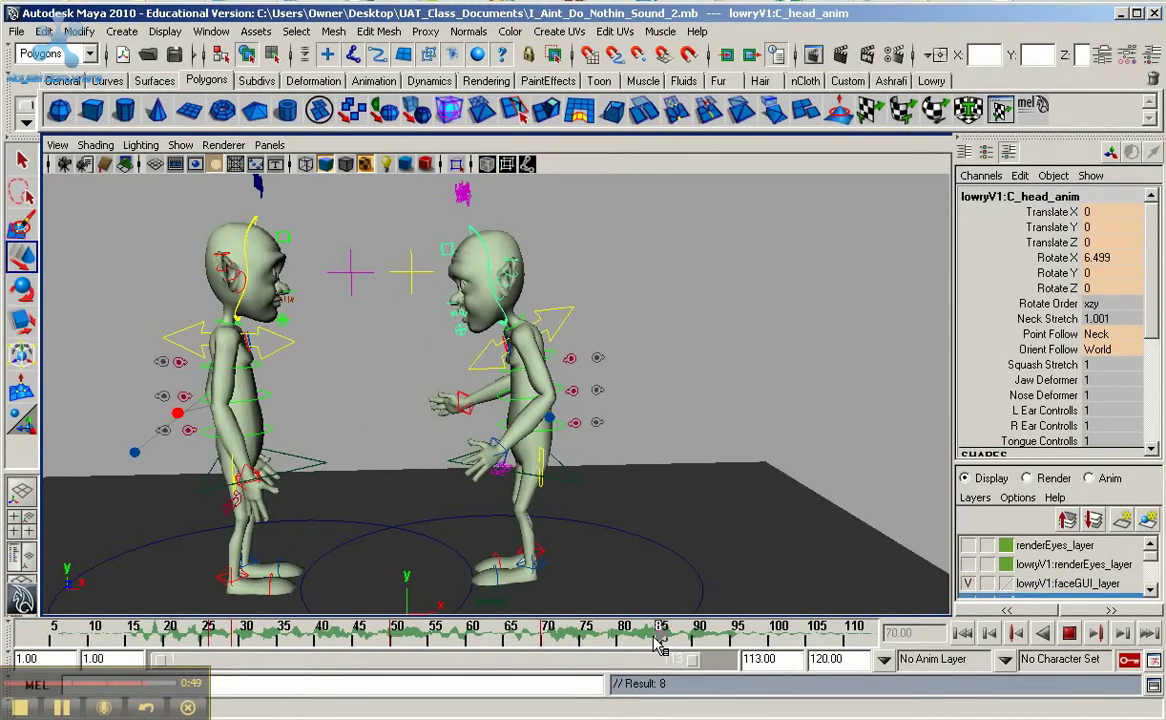
key(alt+v)
key(e)
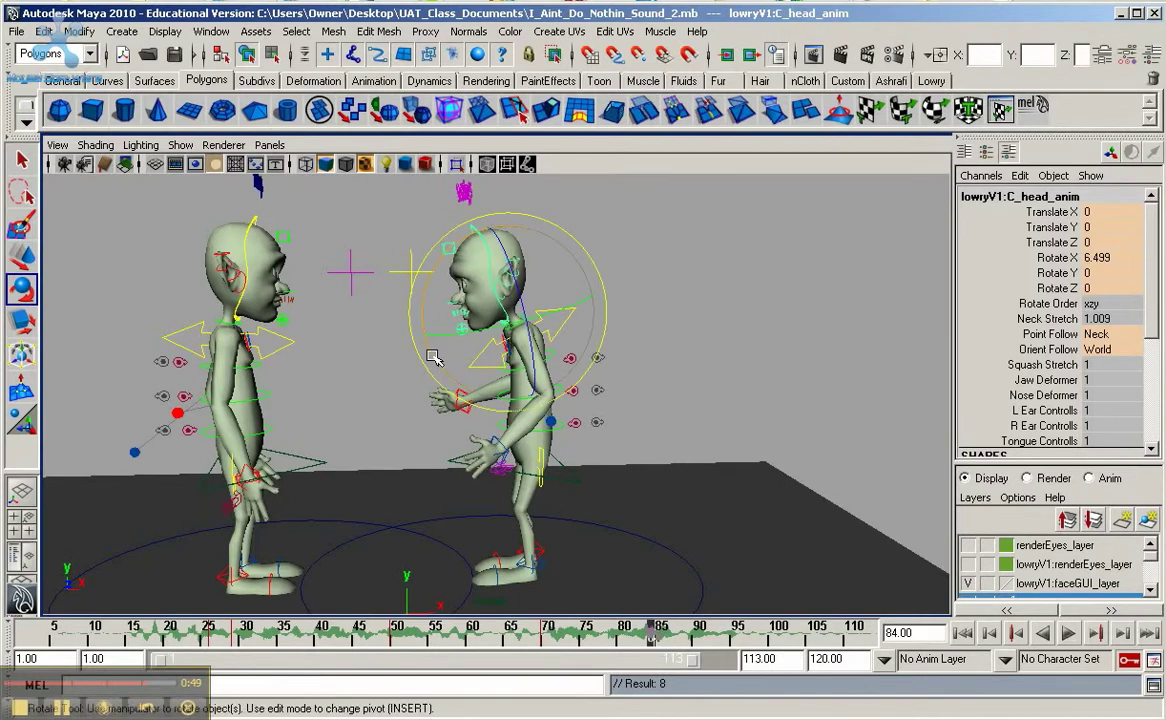
drag(433, 357, 424, 350)
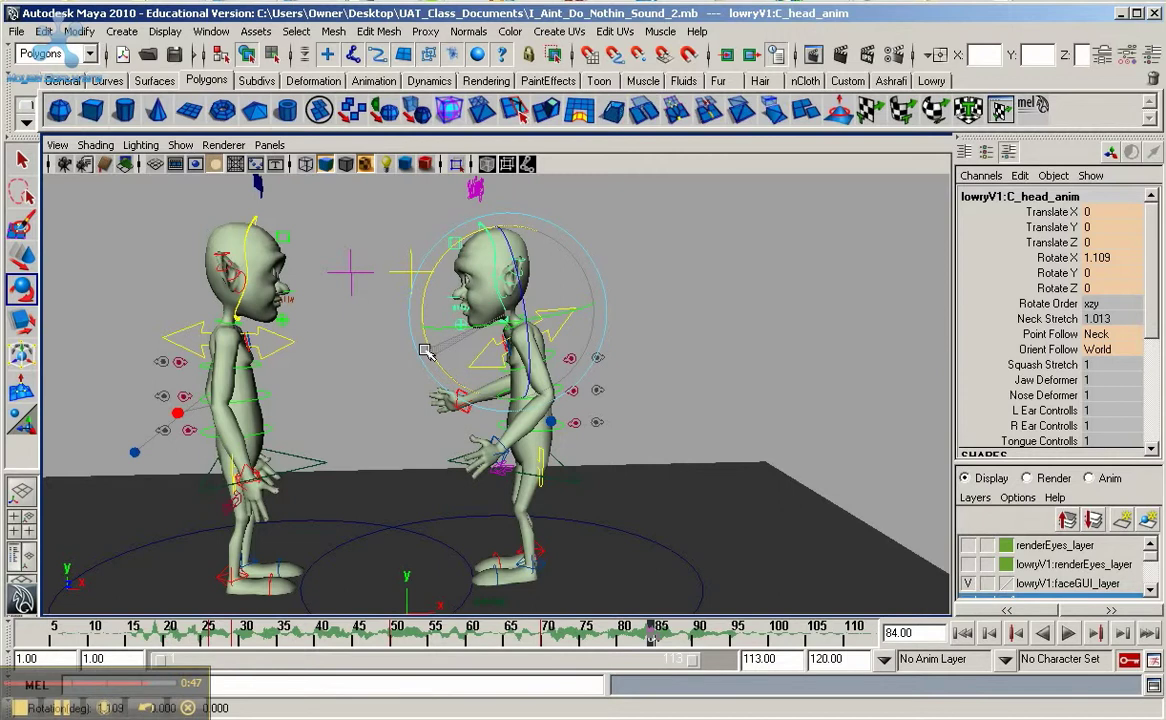
click(736, 636)
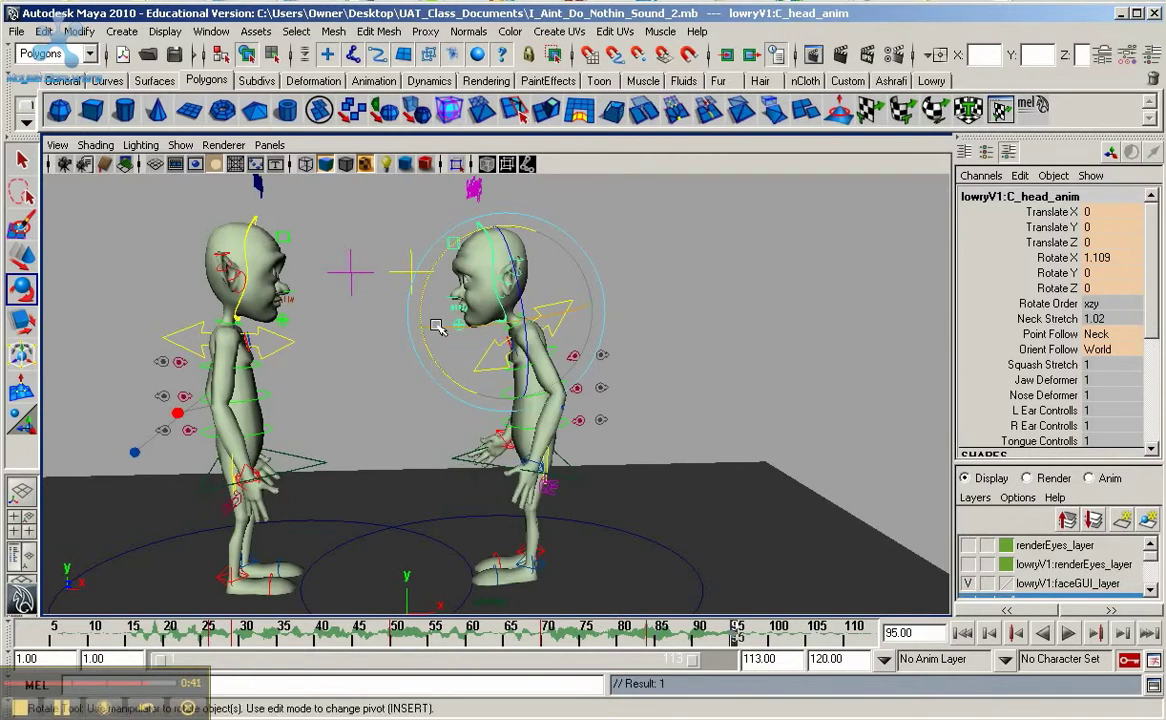
drag(418, 304, 424, 320)
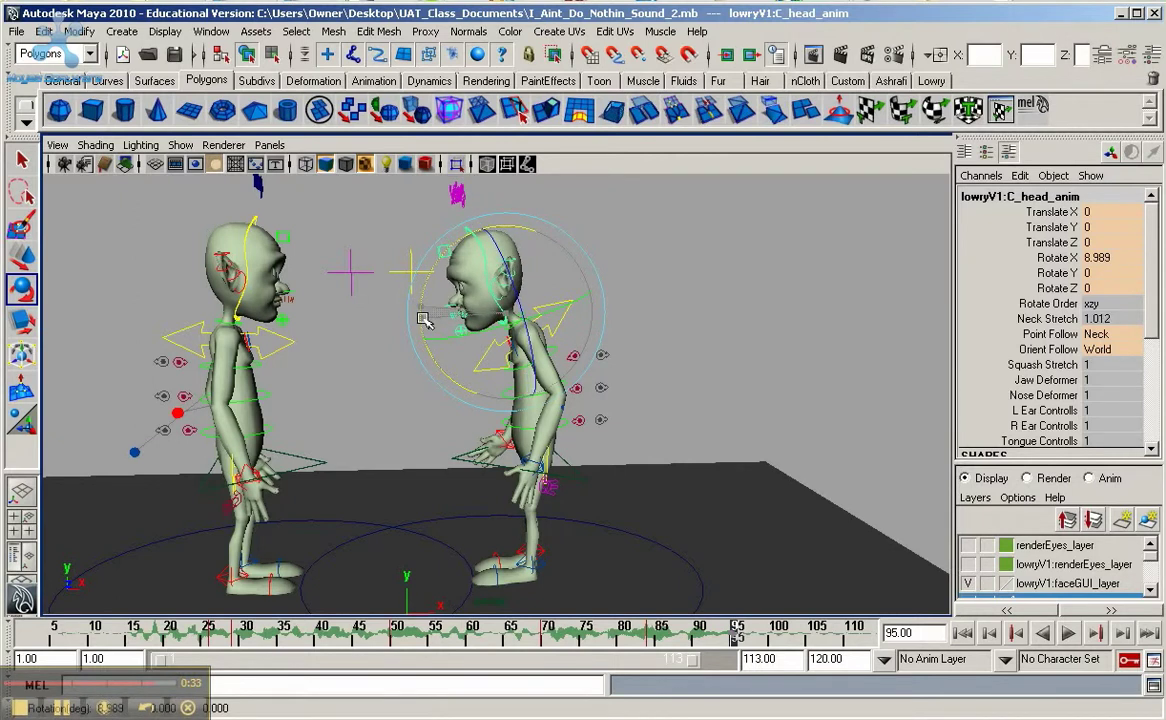
Playblast the animation to the image viewer with display size From window and scale 0.50
right_click(660, 631)
click(692, 716)
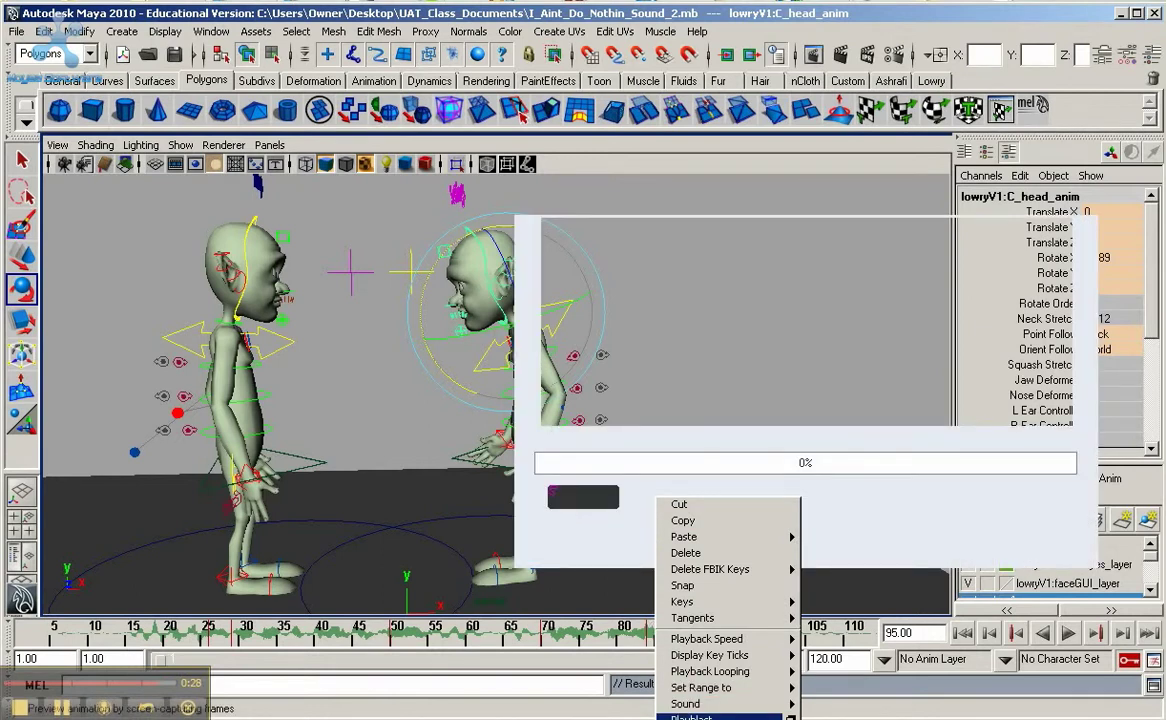
click(790, 716)
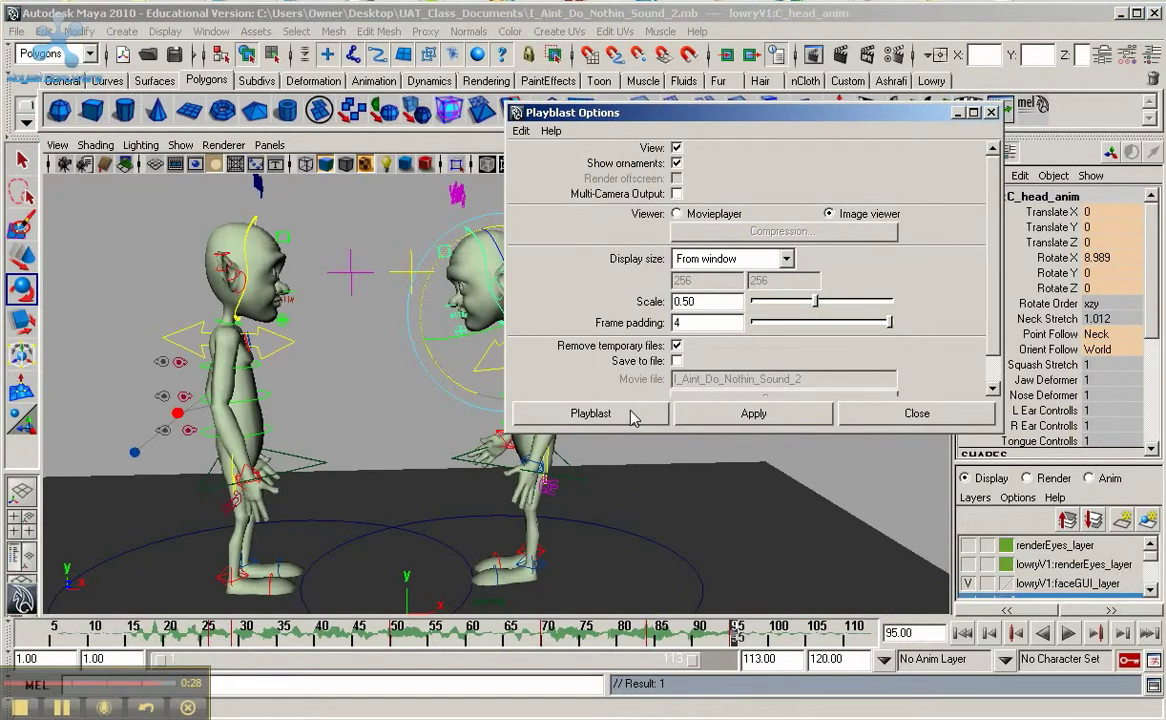
click(632, 416)
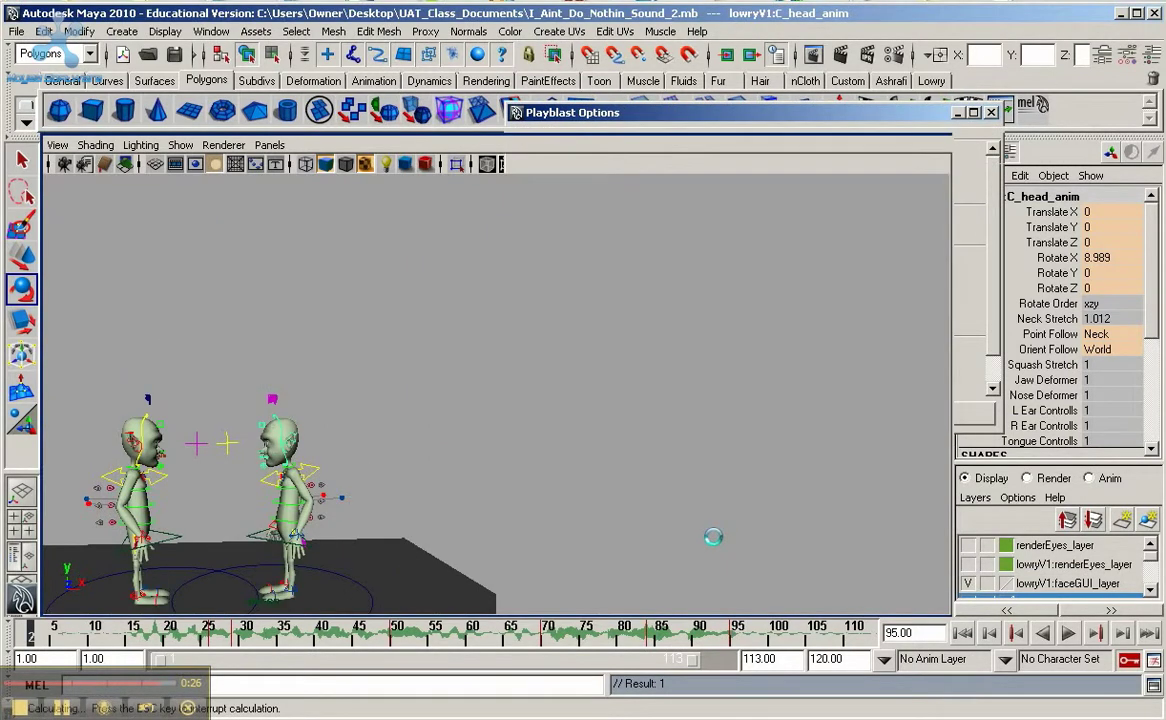